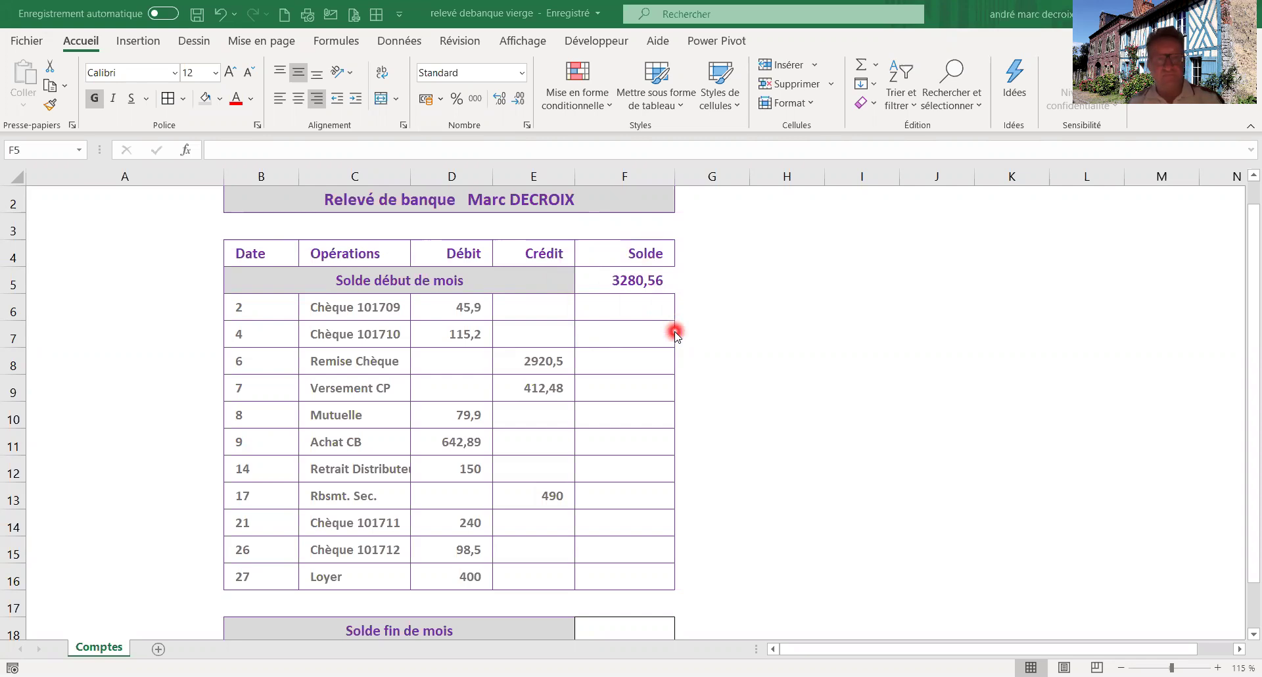
Calculate the running balance in F6 with the formula =F5-D6+E6 and fill it down the Solde column to F16.
click(612, 307)
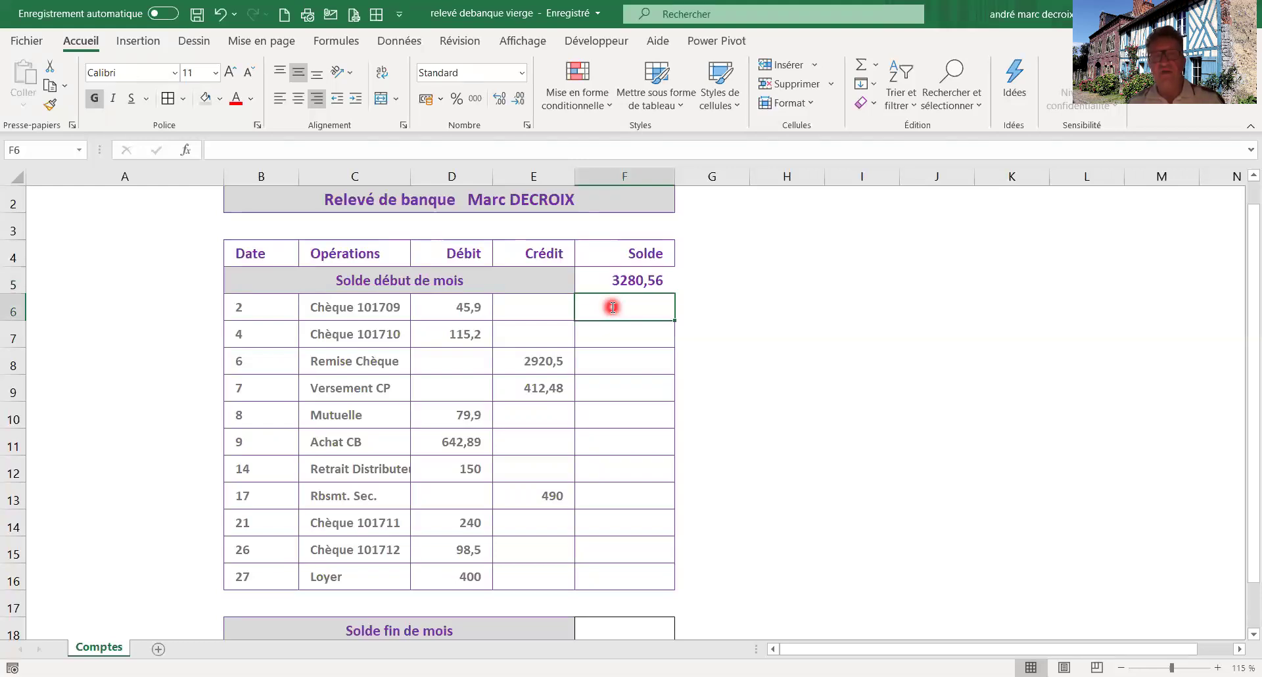
text(=)
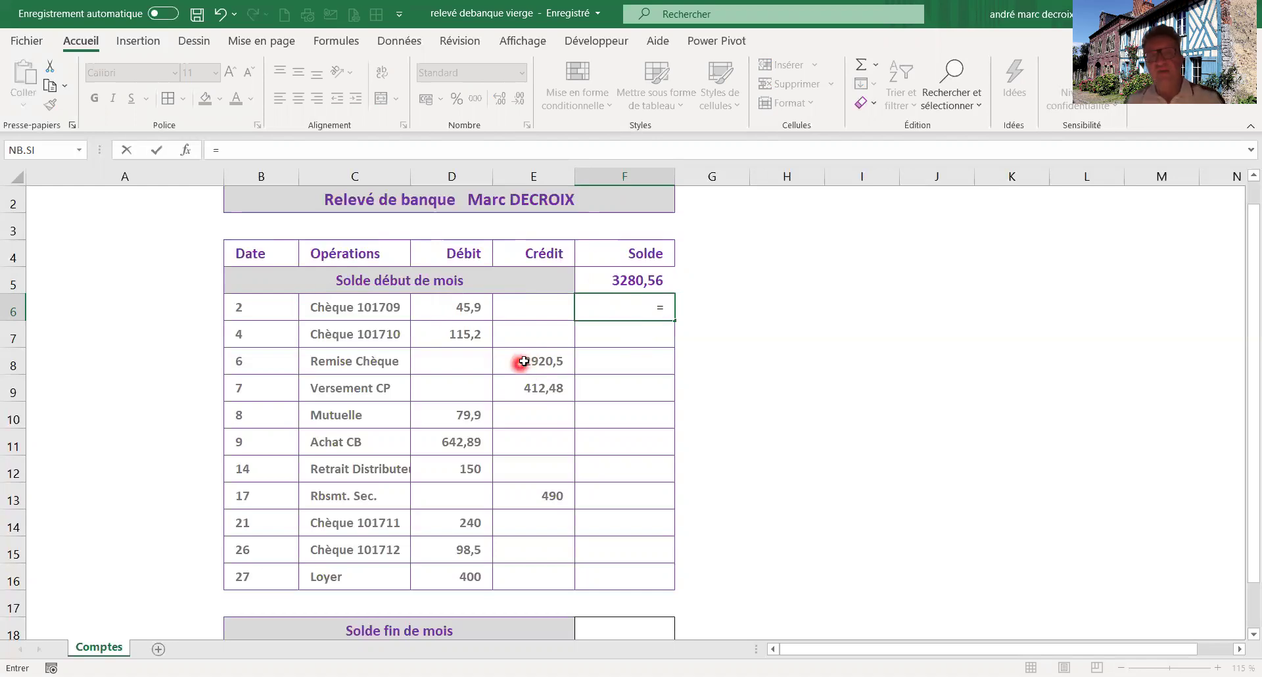
click(590, 283)
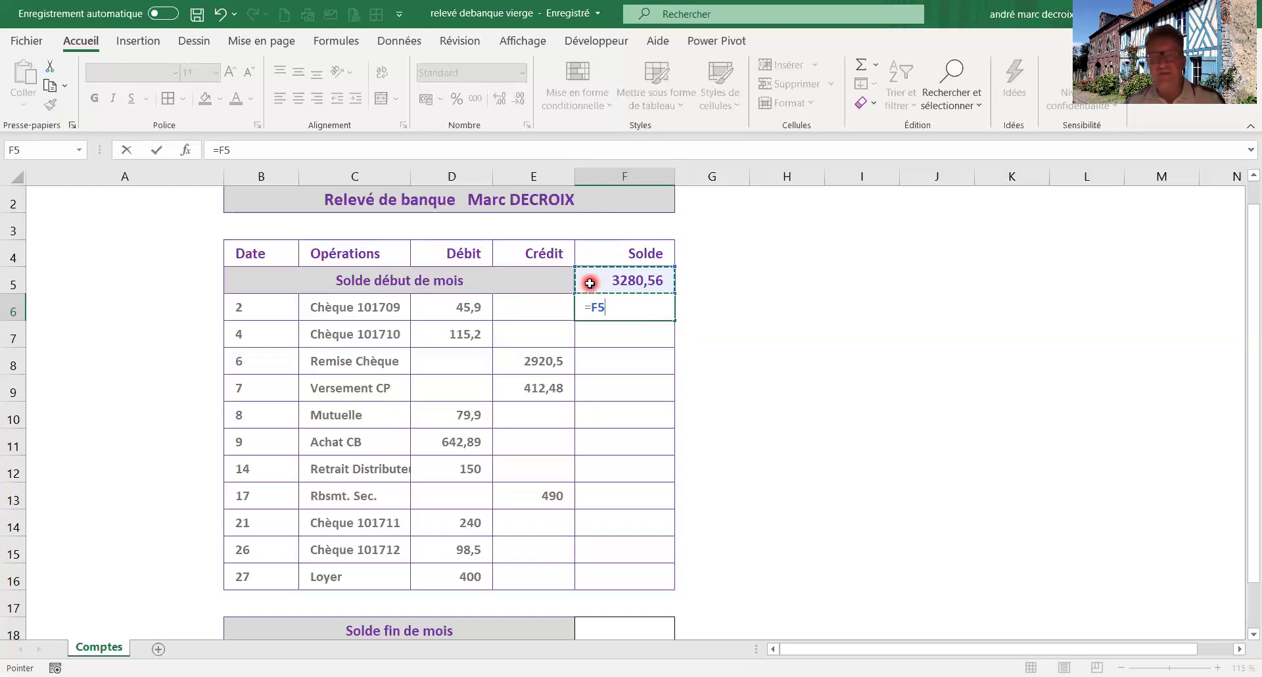
click(447, 311)
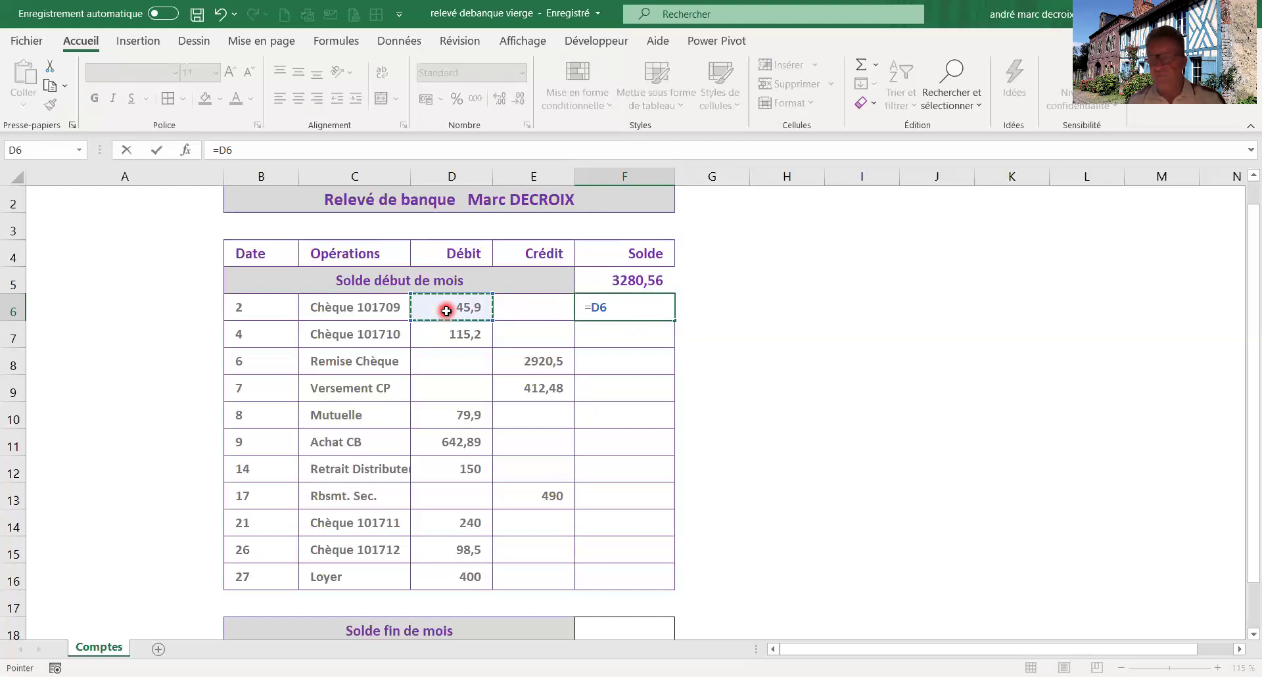
text(-)
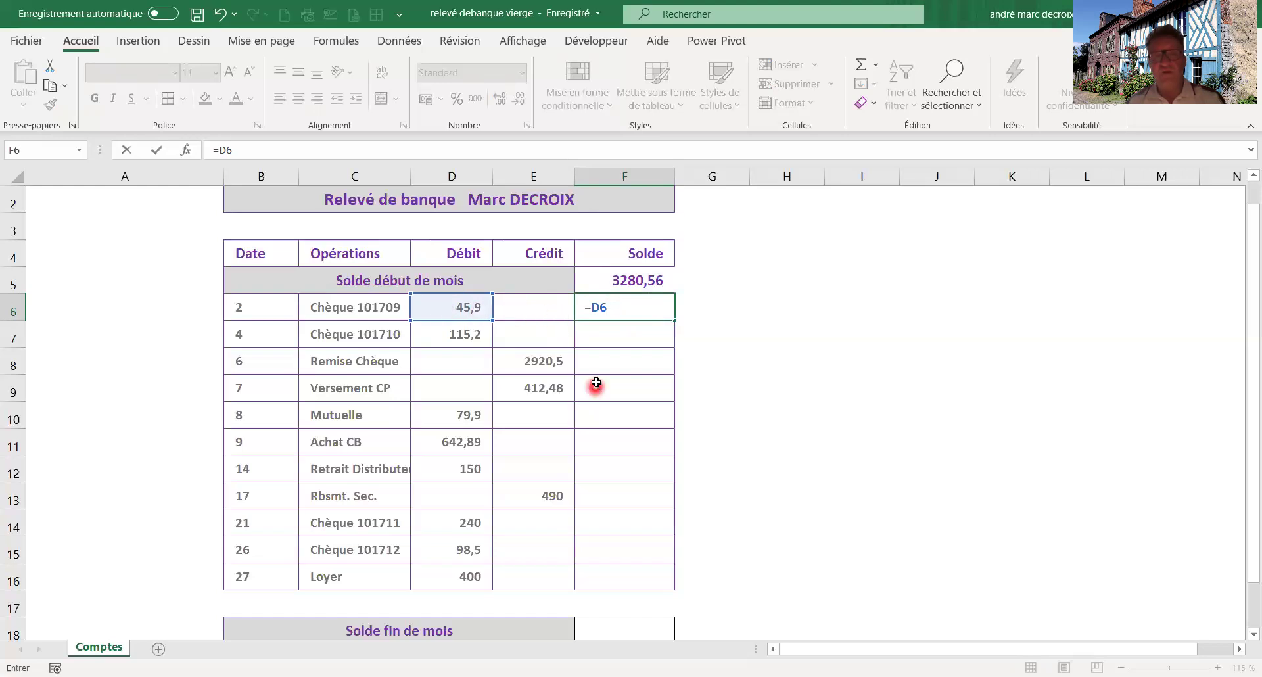
key(BackSpace)
key(BackSpace)
click(609, 288)
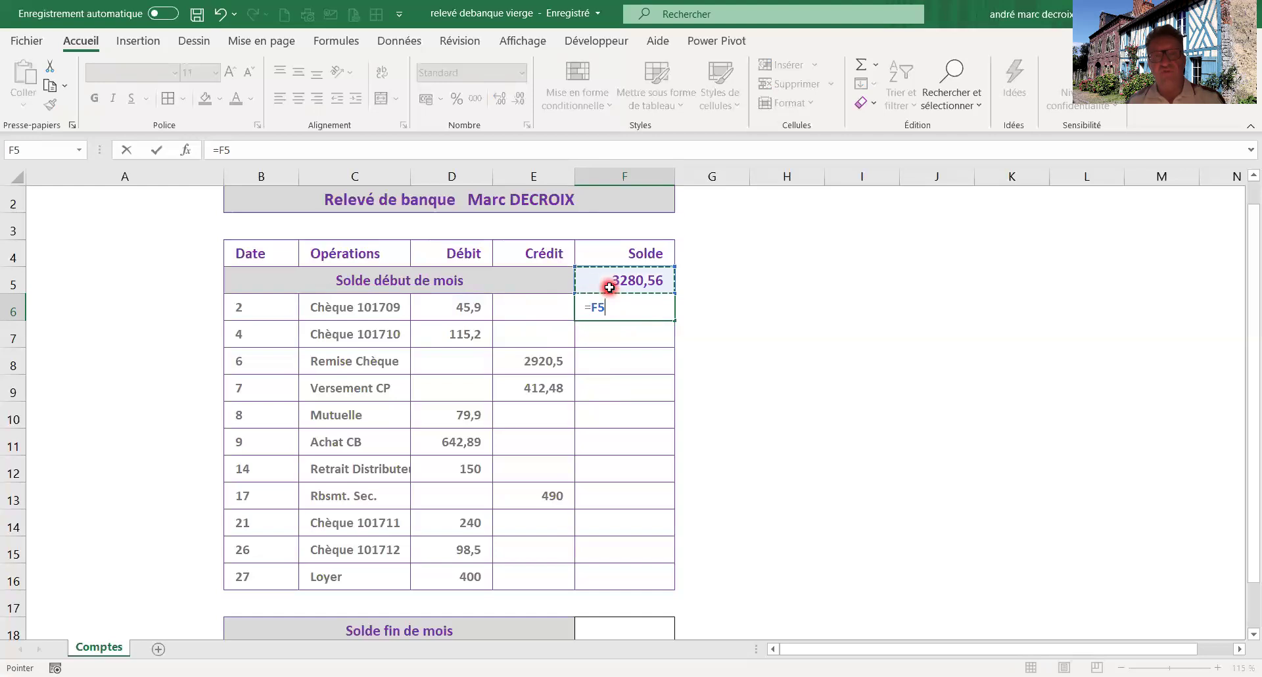
text(-)
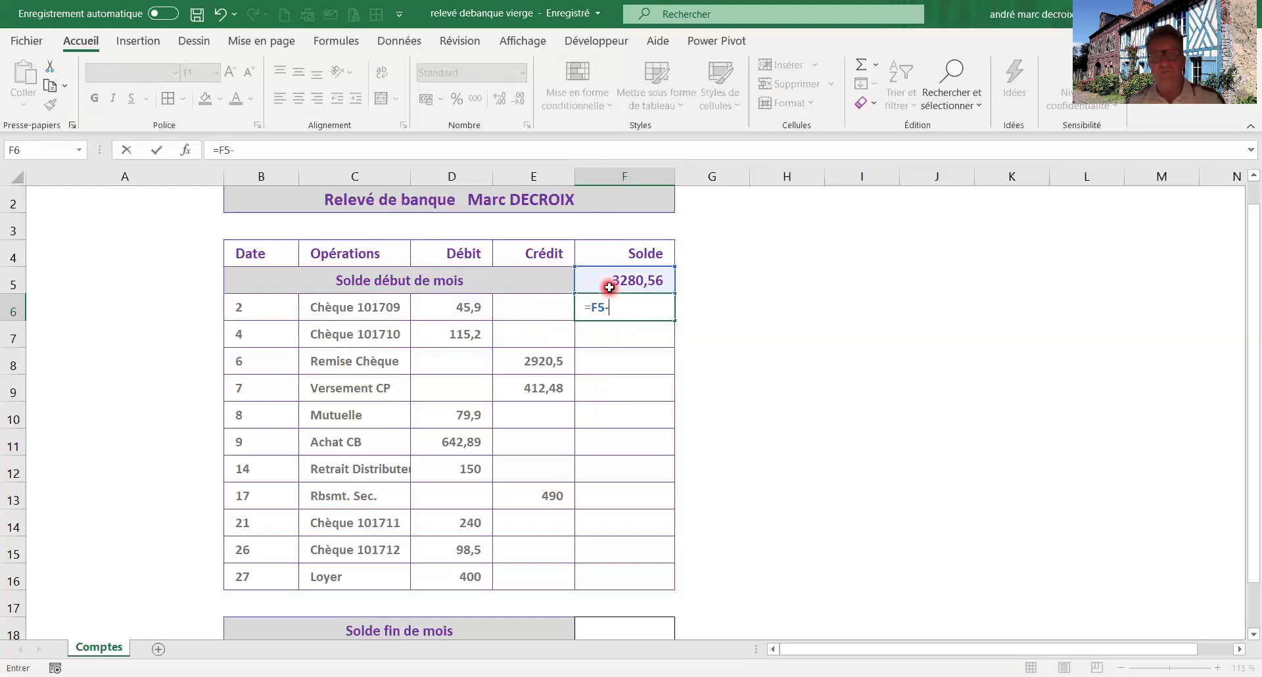
click(450, 311)
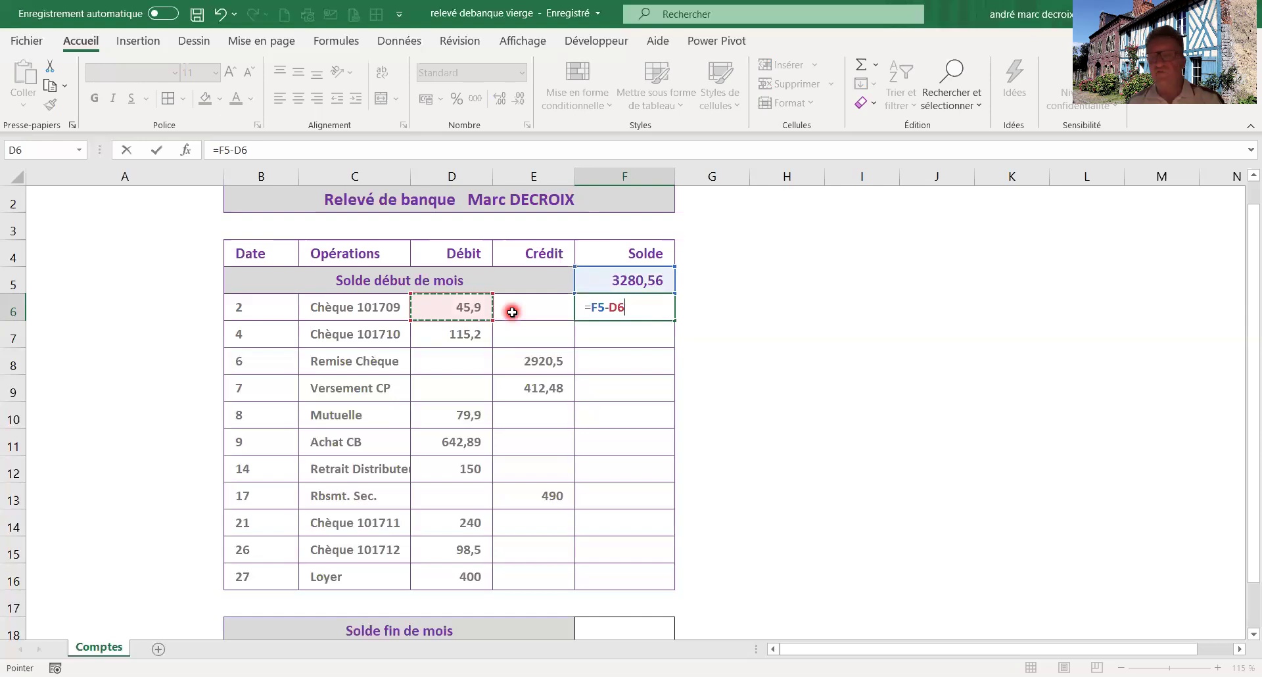
text(+)
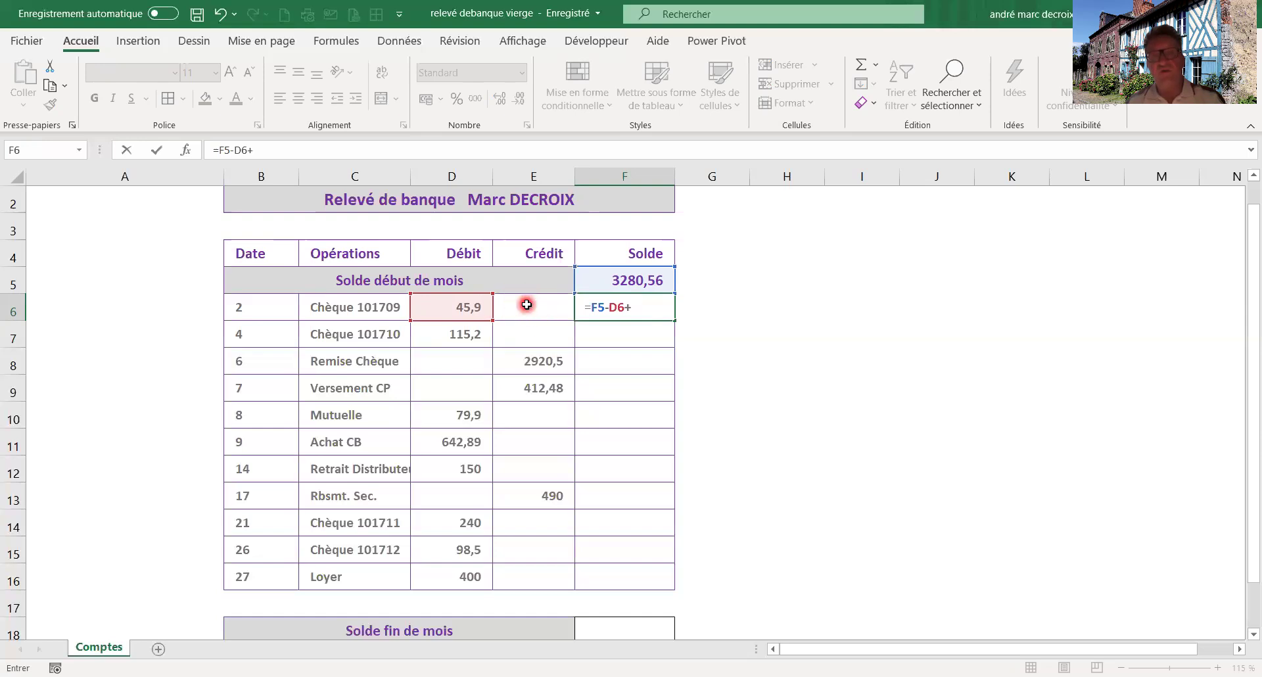
click(526, 304)
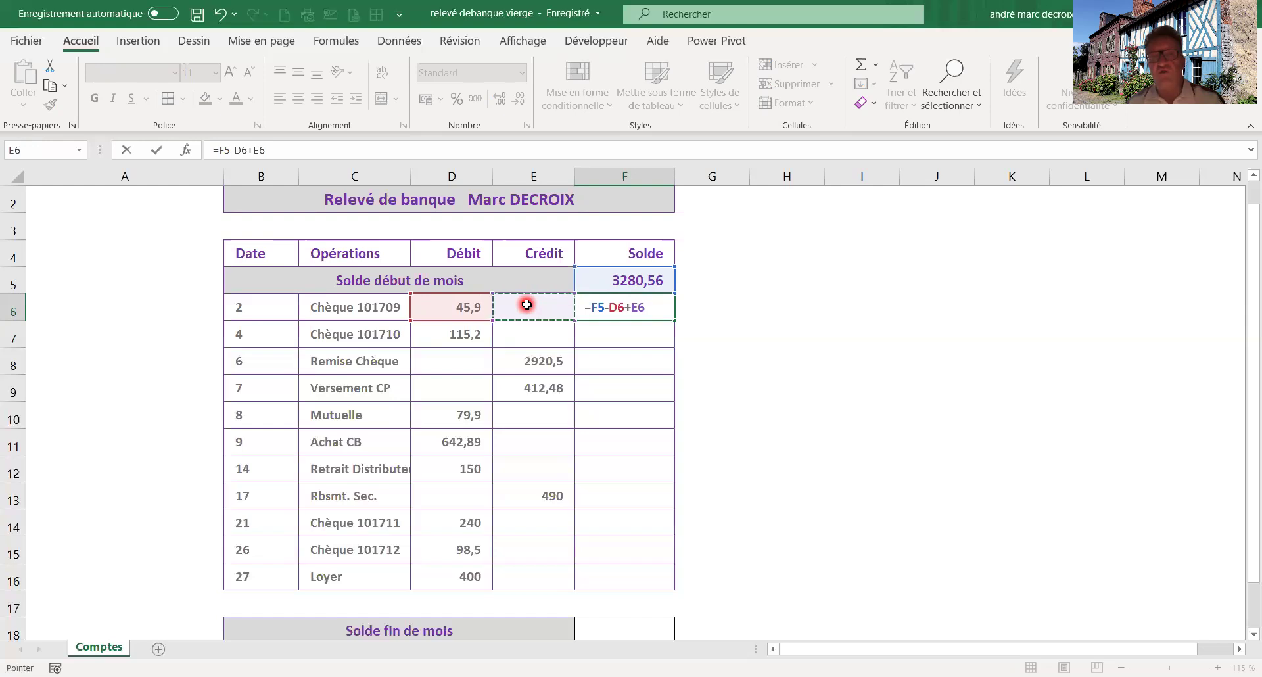
key(ctrl+Return)
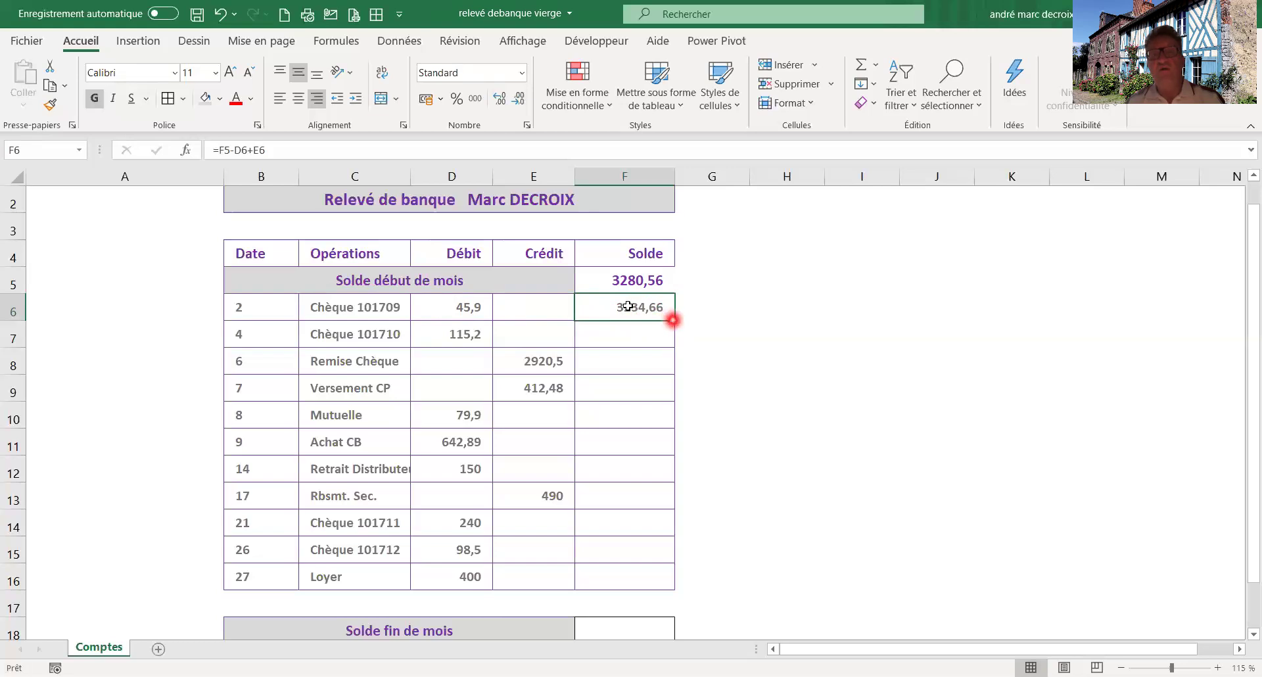
double_click(673, 318)
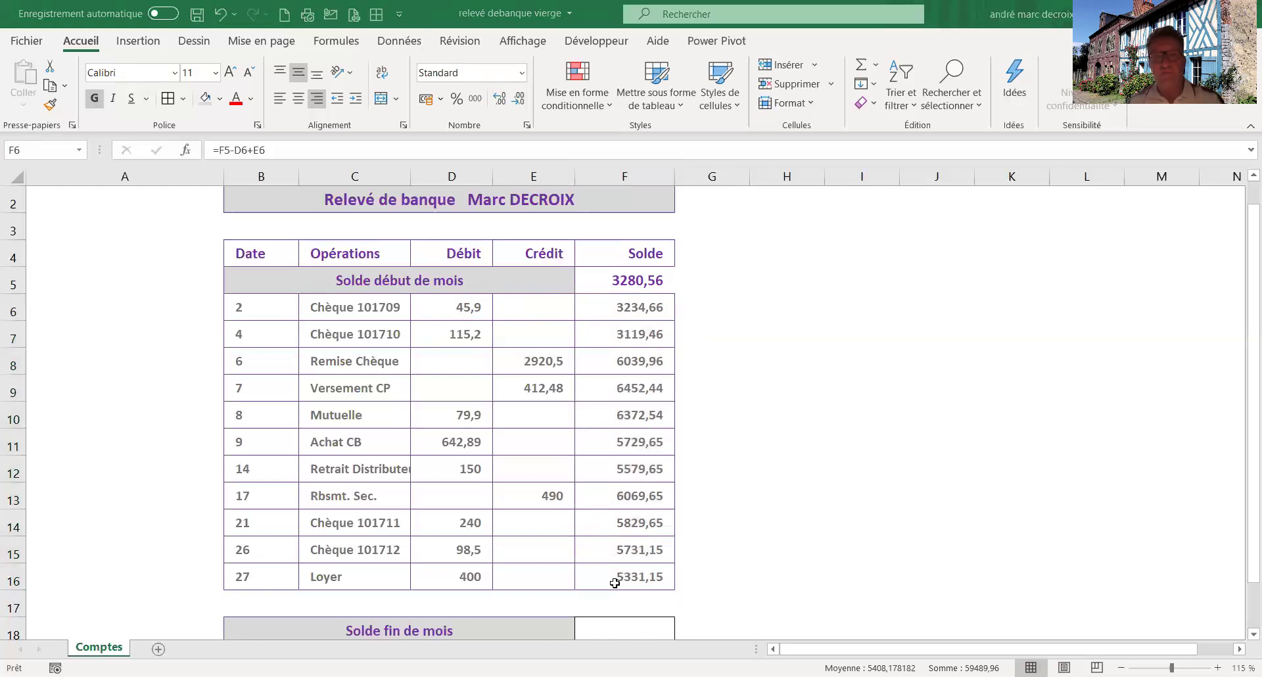
Link the Solde fin de mois amount in F18 to the last running balance with =F16.
click(616, 629)
click(616, 629)
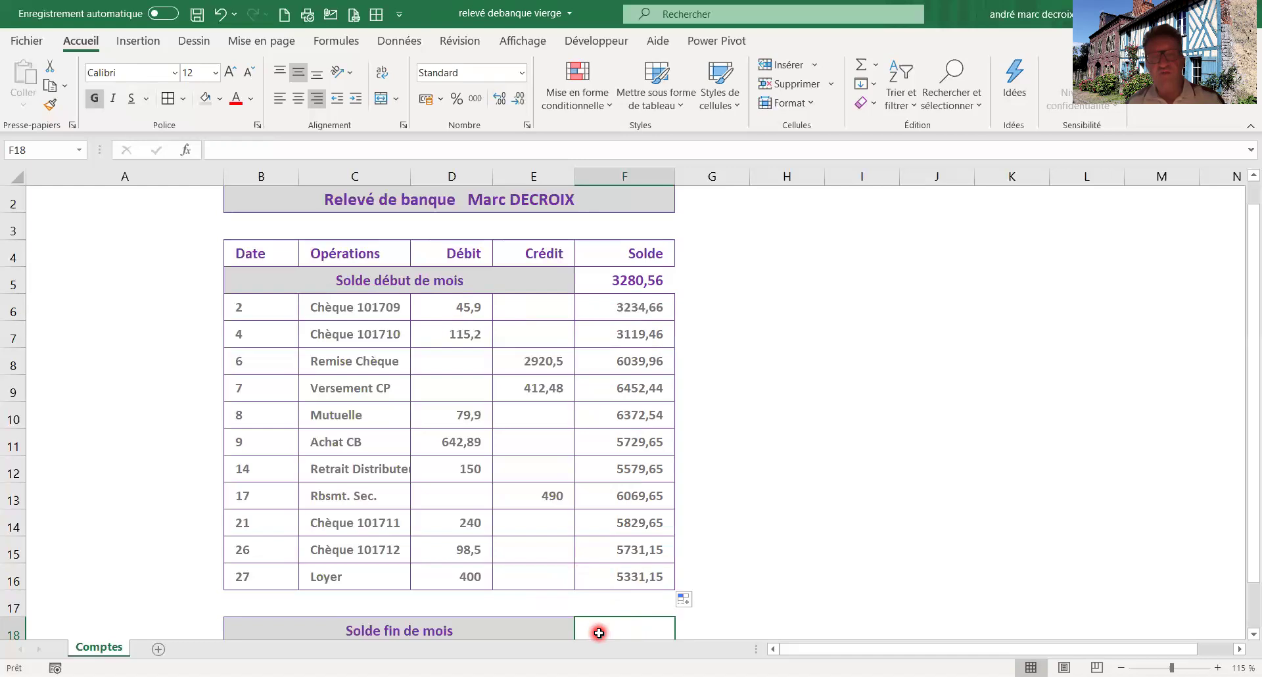
text(=)
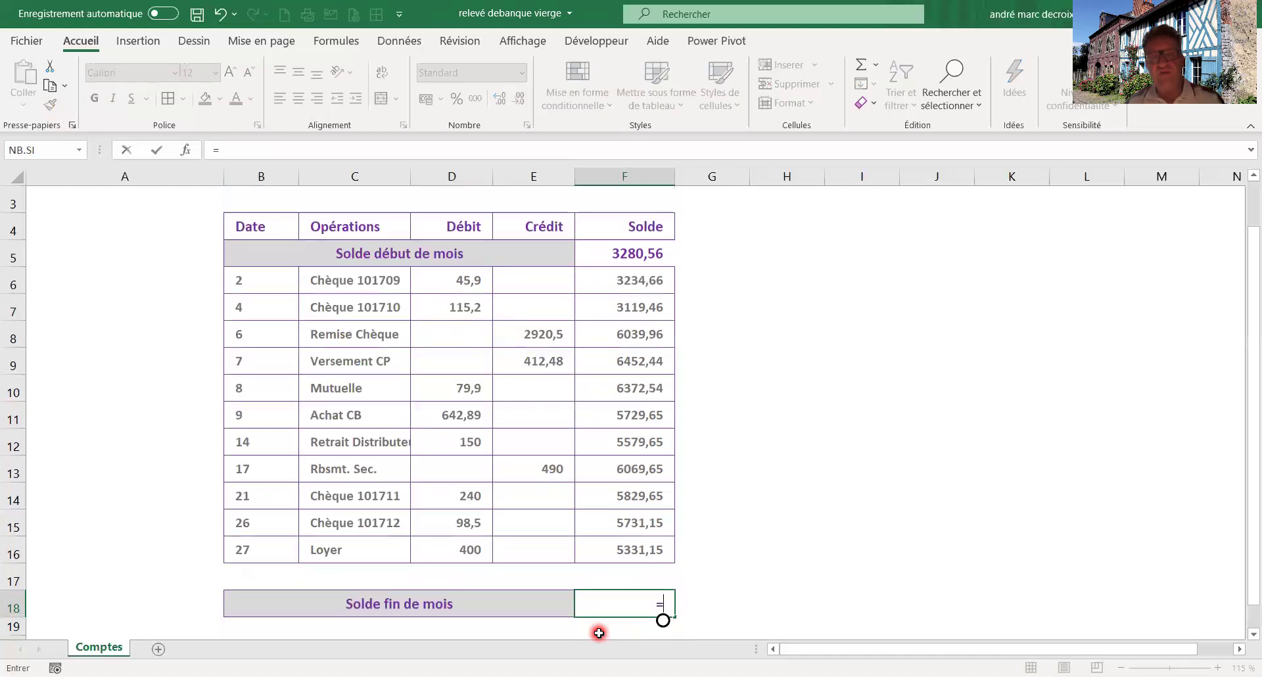
click(606, 553)
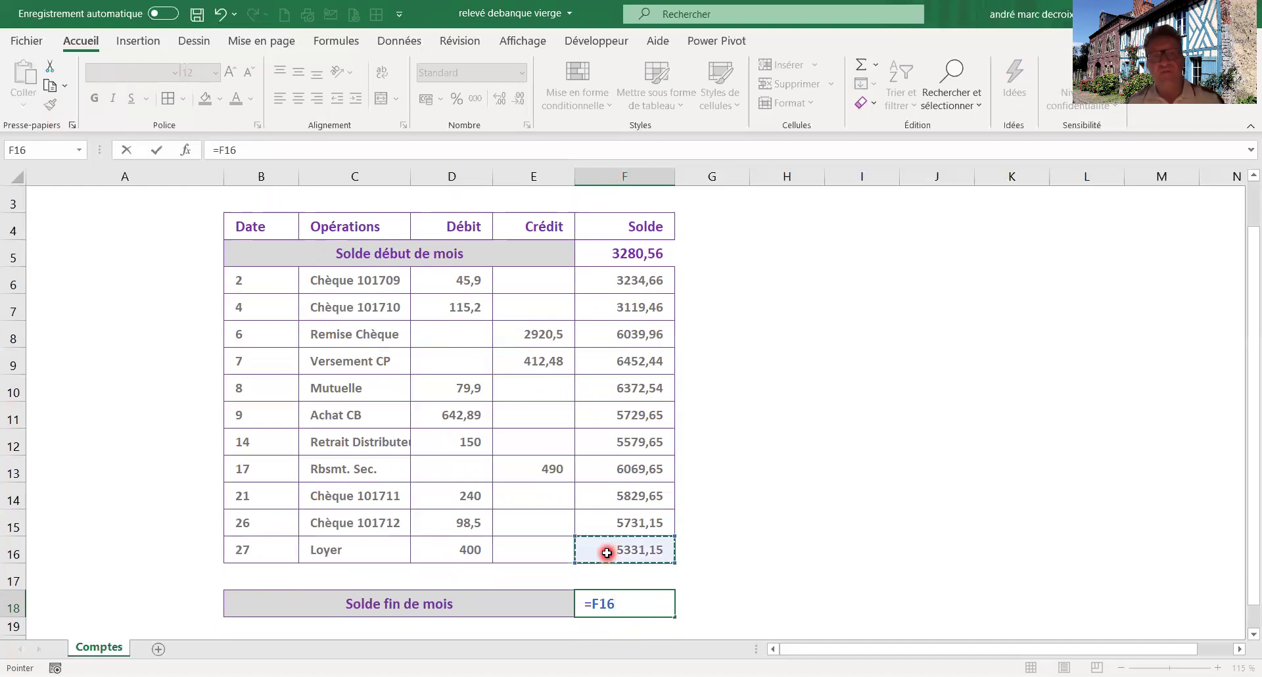
key(ctrl+Return)
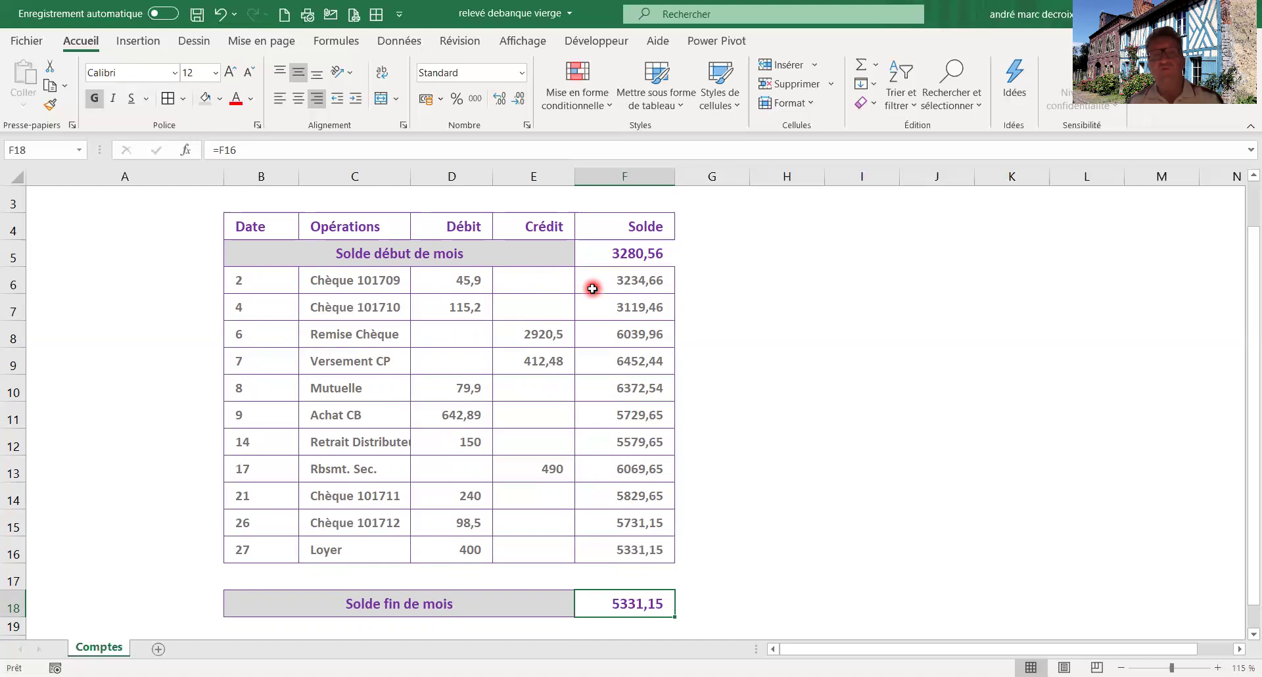
Create a conditional formatting rule on F5:F16 for cells containing a value "inférieure à" =300.
click(597, 249)
drag(596, 249, 610, 547)
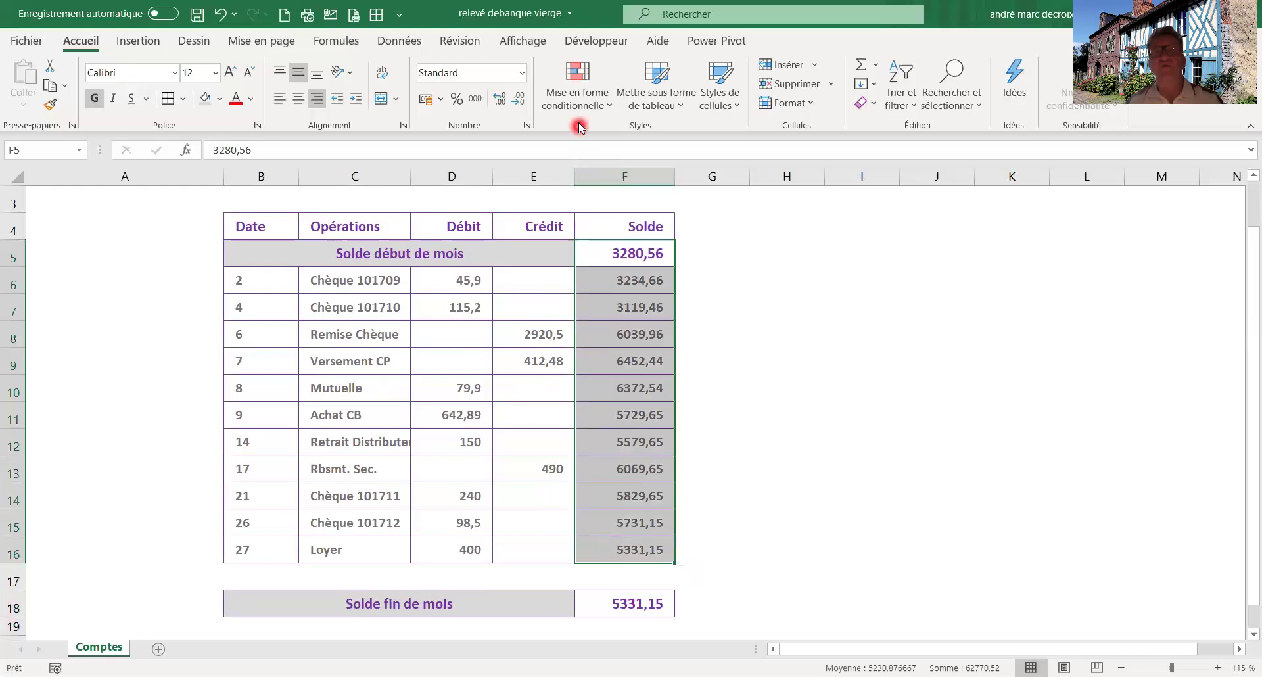
click(579, 71)
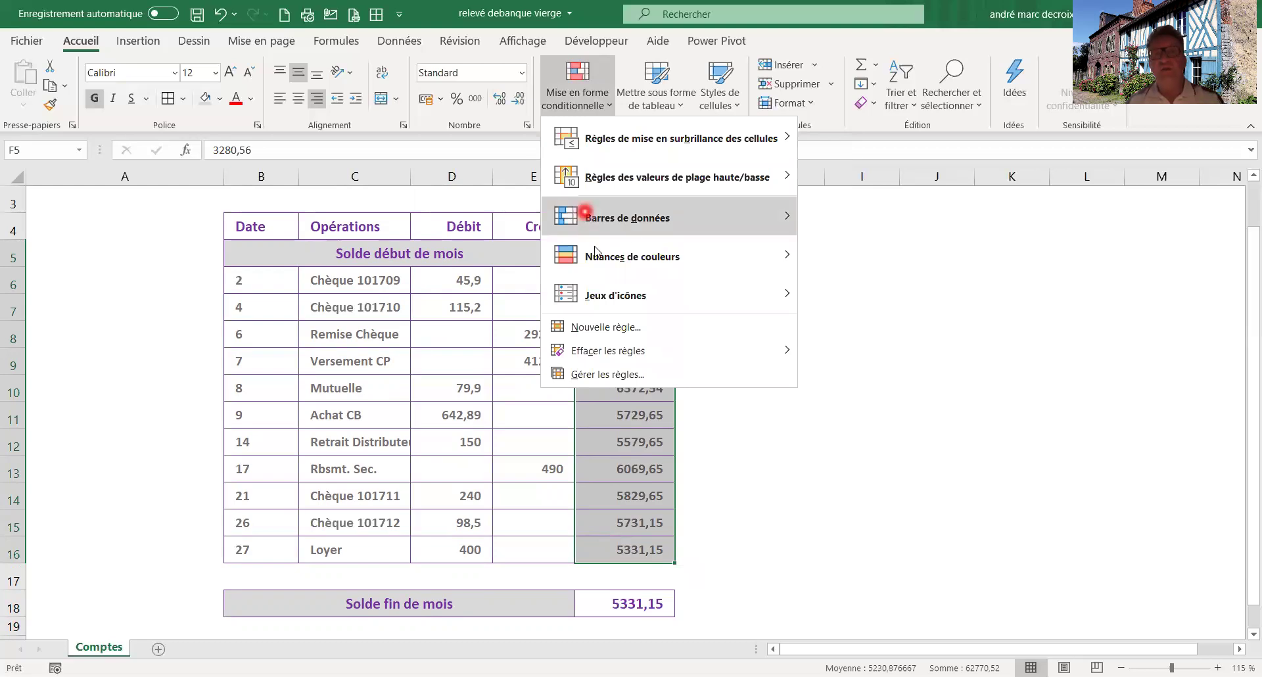
mouse_move(579, 294)
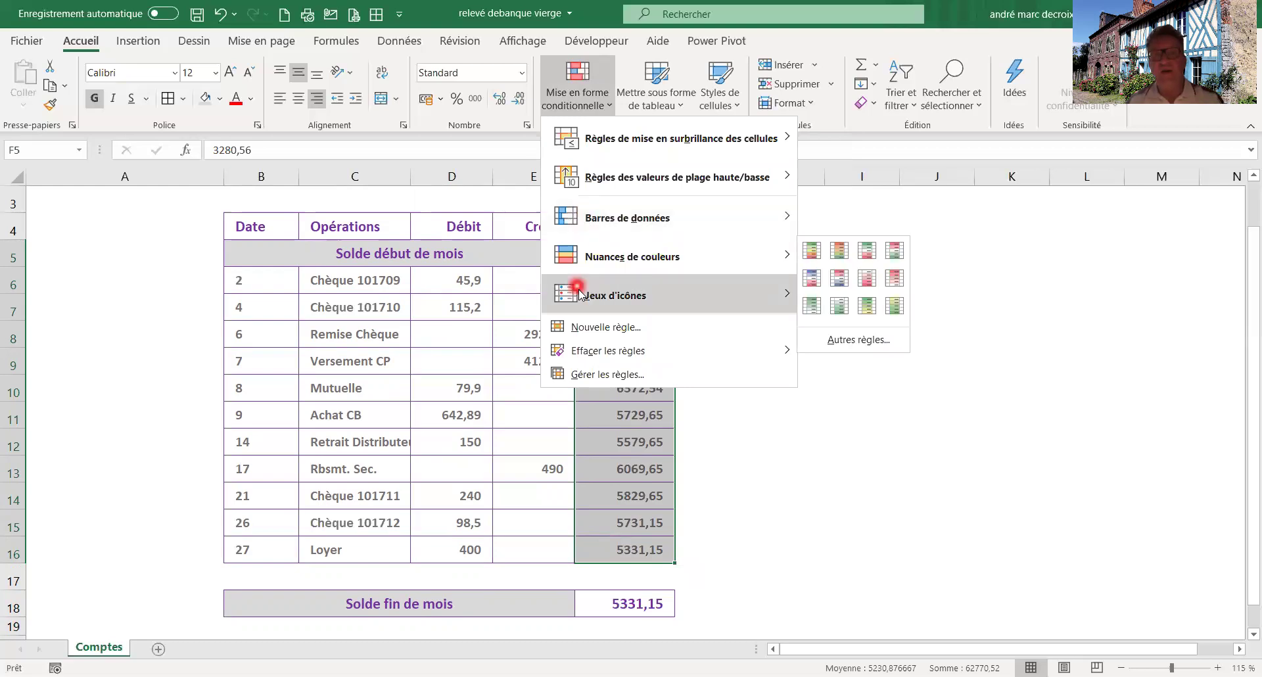
click(601, 329)
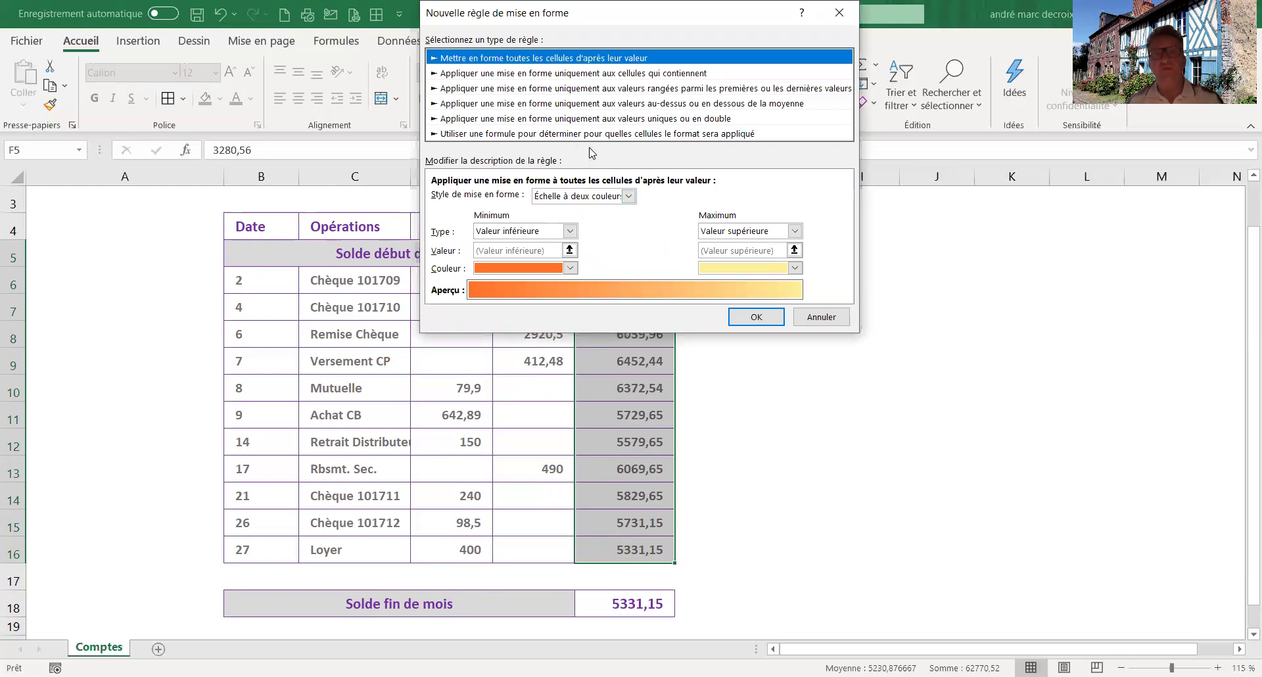
click(538, 74)
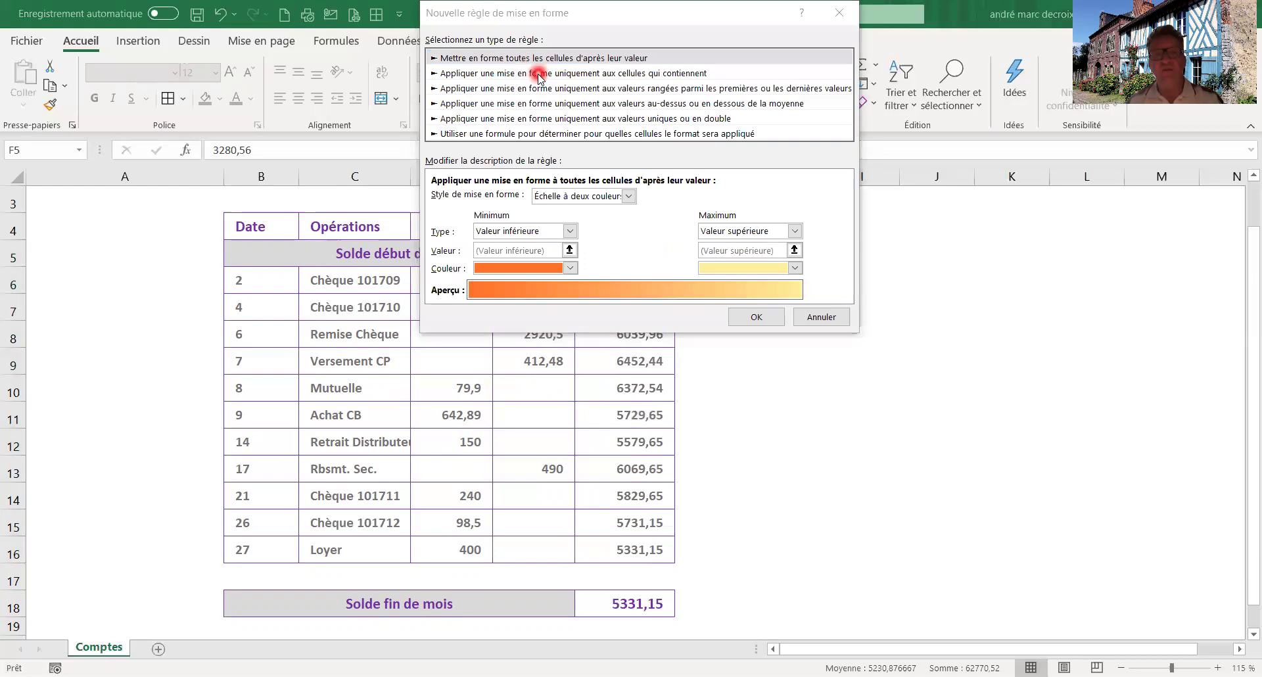
drag(540, 78, 474, 79)
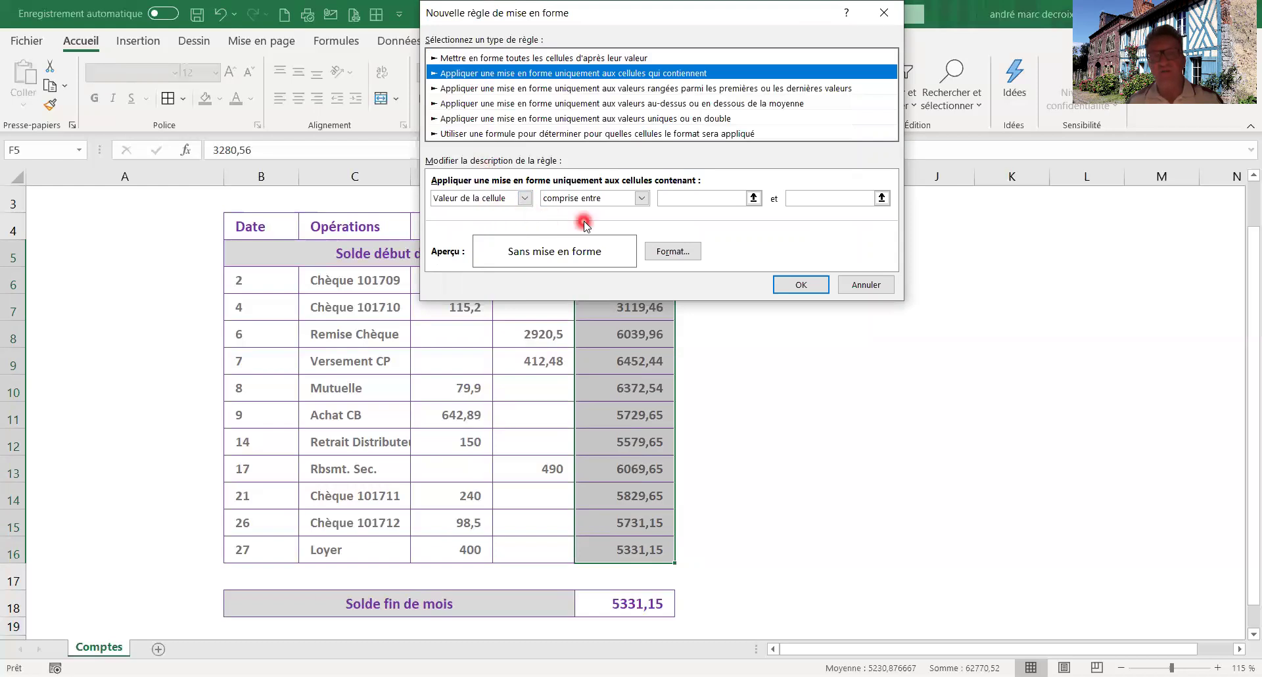
click(642, 198)
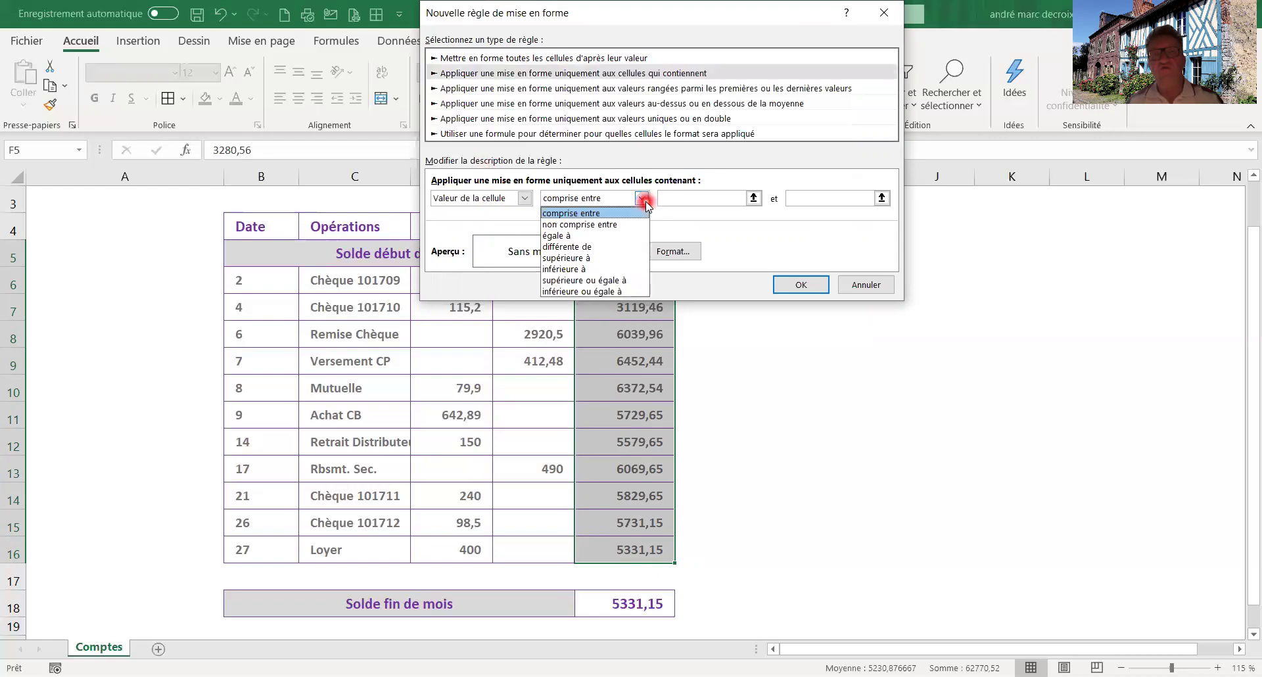
click(613, 269)
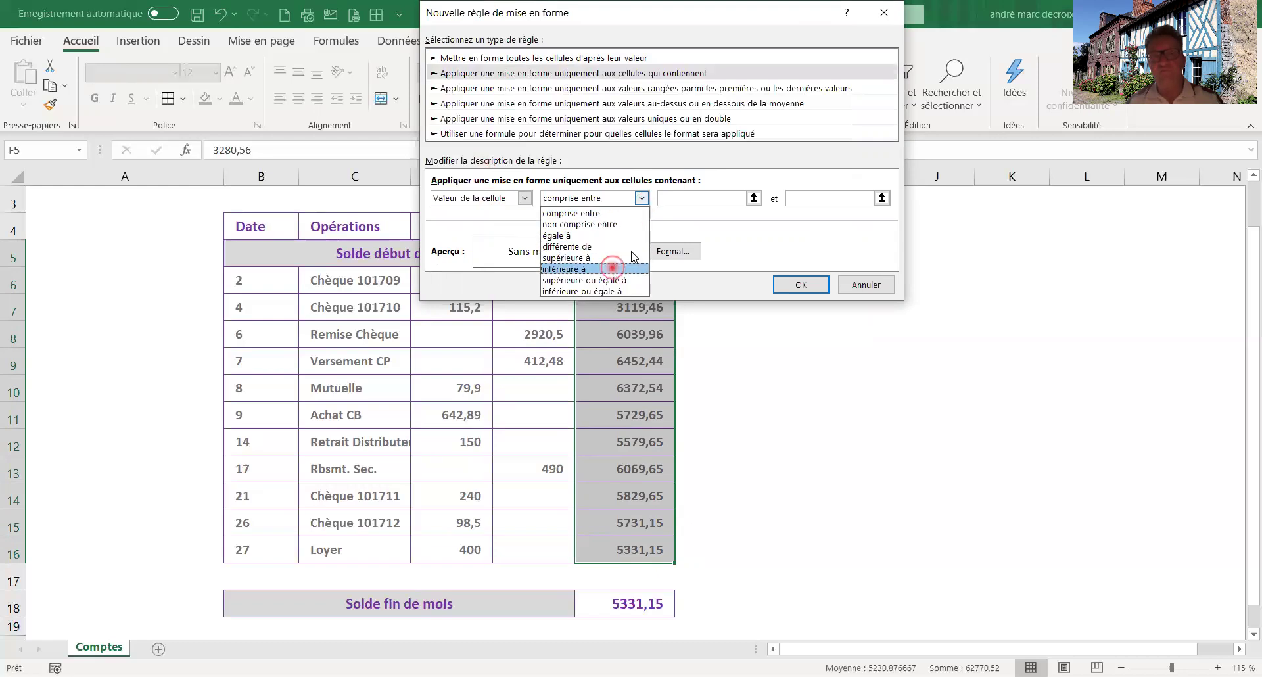
click(679, 199)
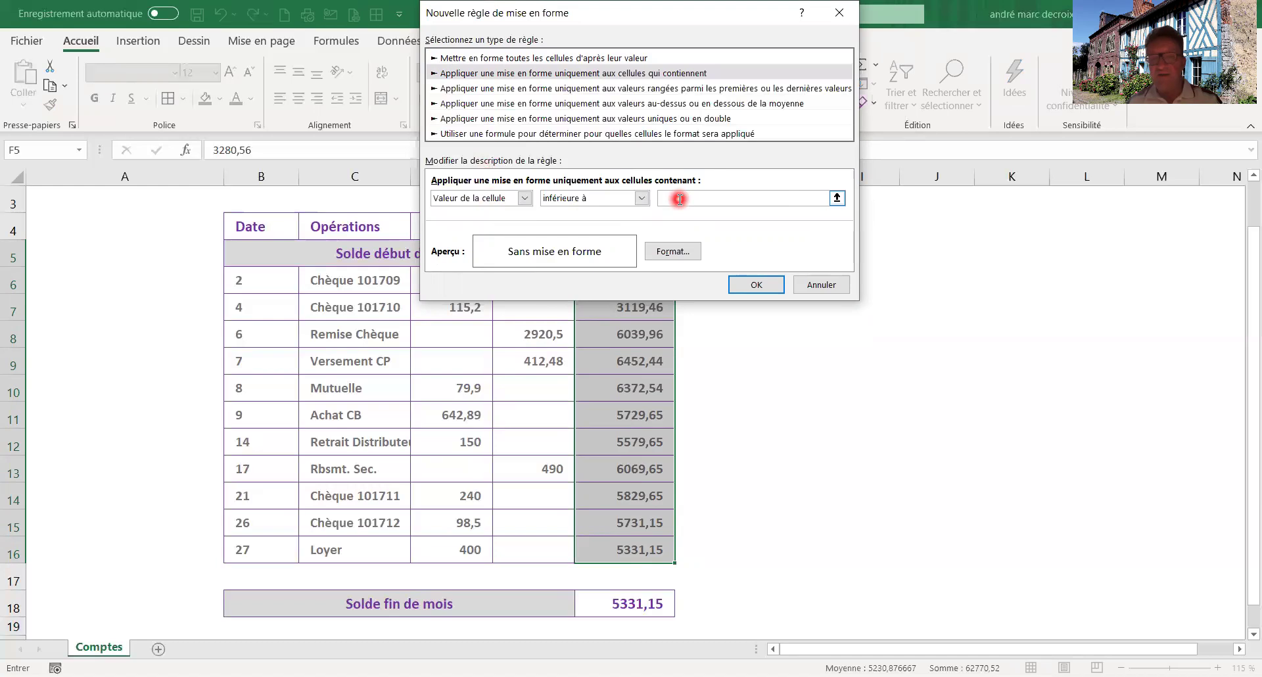
text(=300)
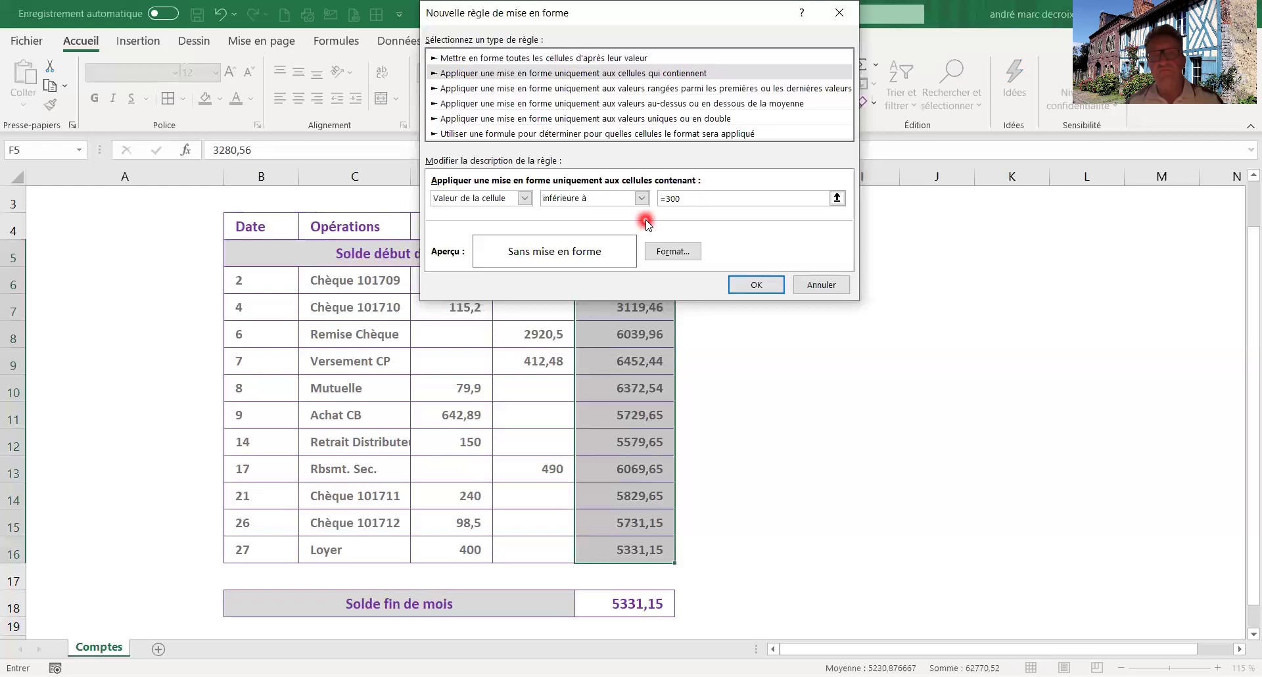
Give the rule an orange cell fill and apply it to the selected balances.
click(671, 253)
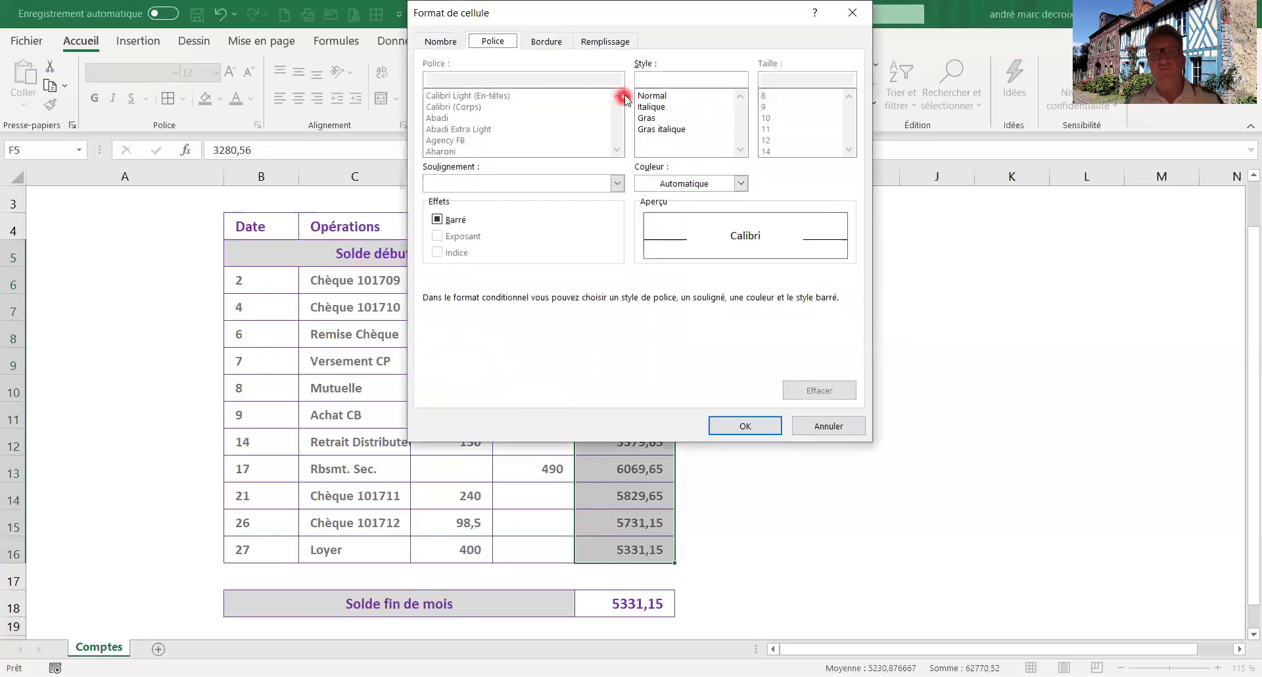
click(616, 44)
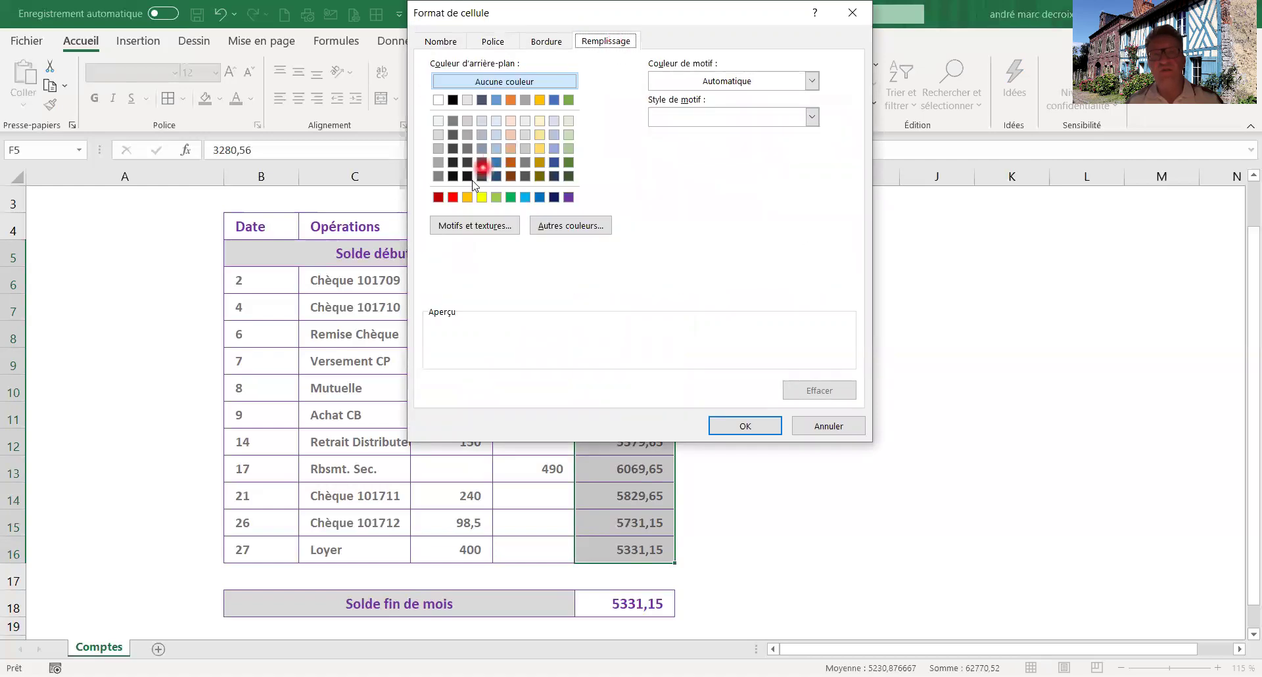
click(467, 196)
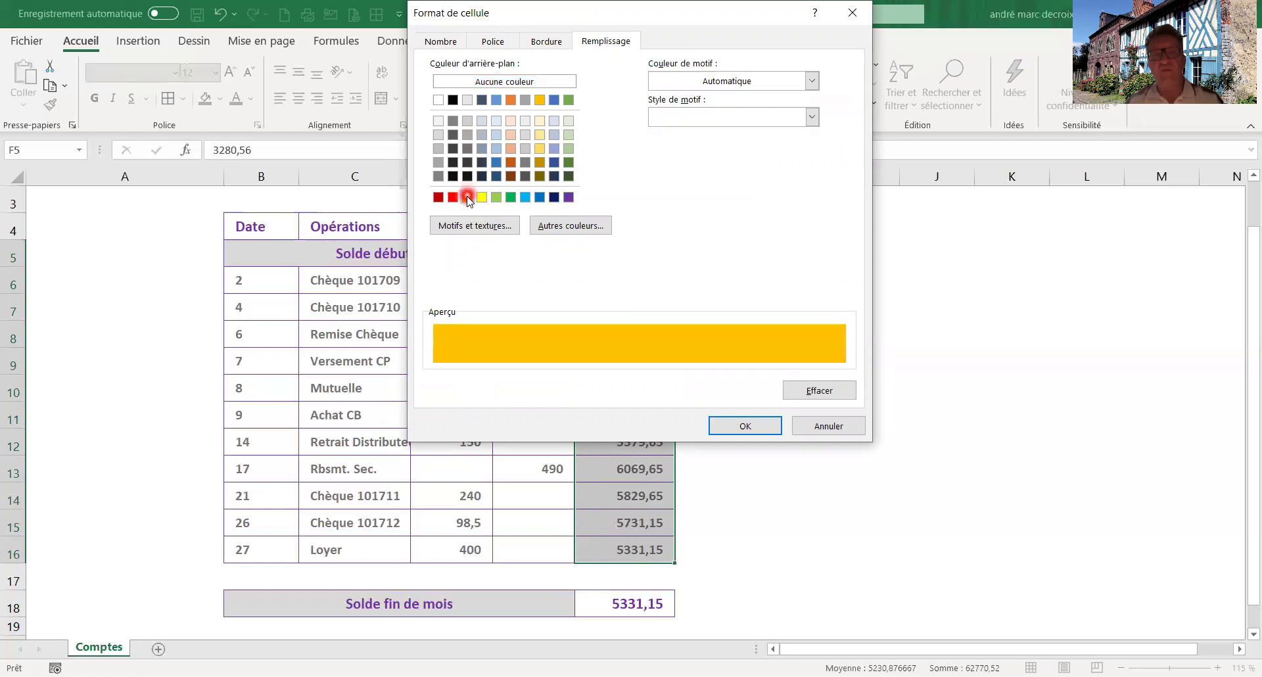
click(728, 429)
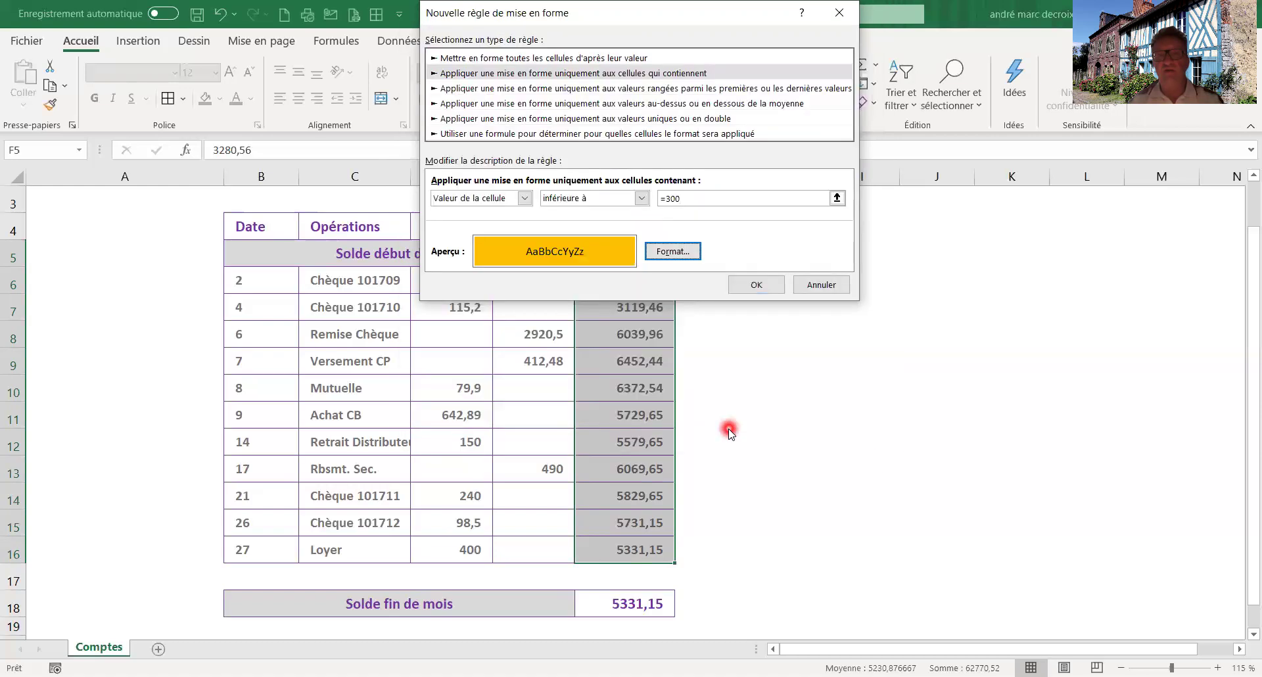
click(759, 286)
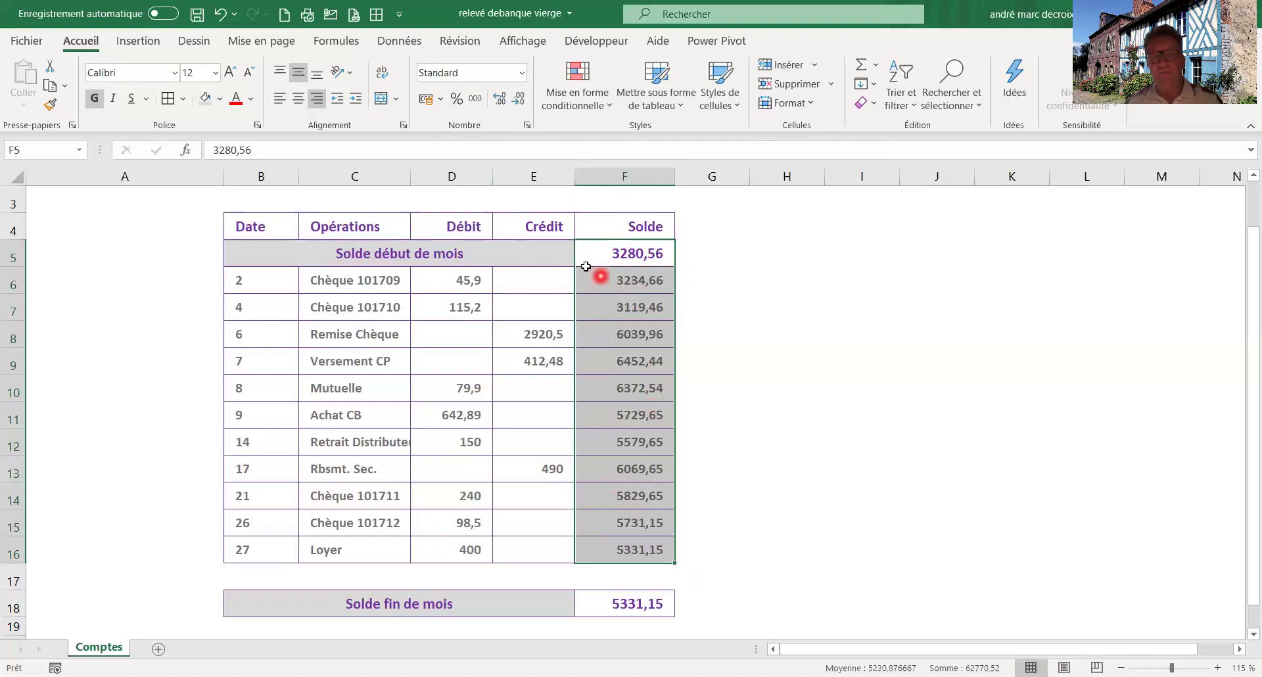
Create a second conditional formatting rule on F5:F16 for cells containing a value "inférieure à" =100.
click(581, 106)
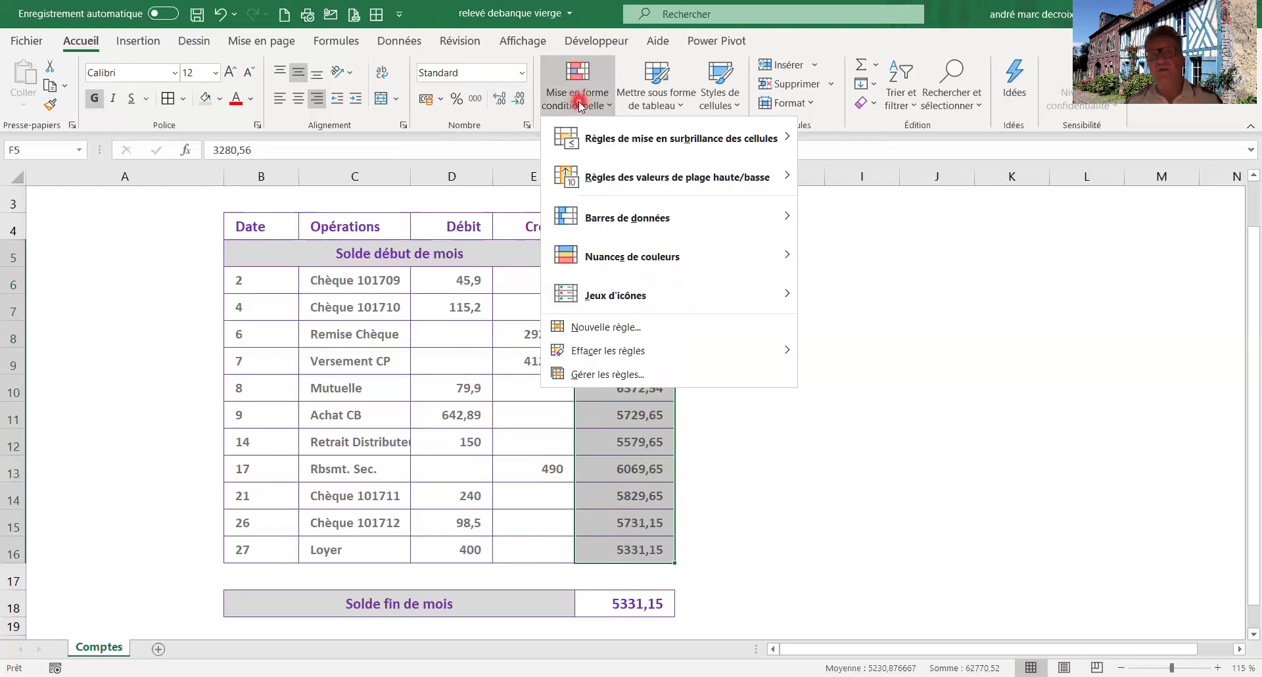
mouse_move(607, 301)
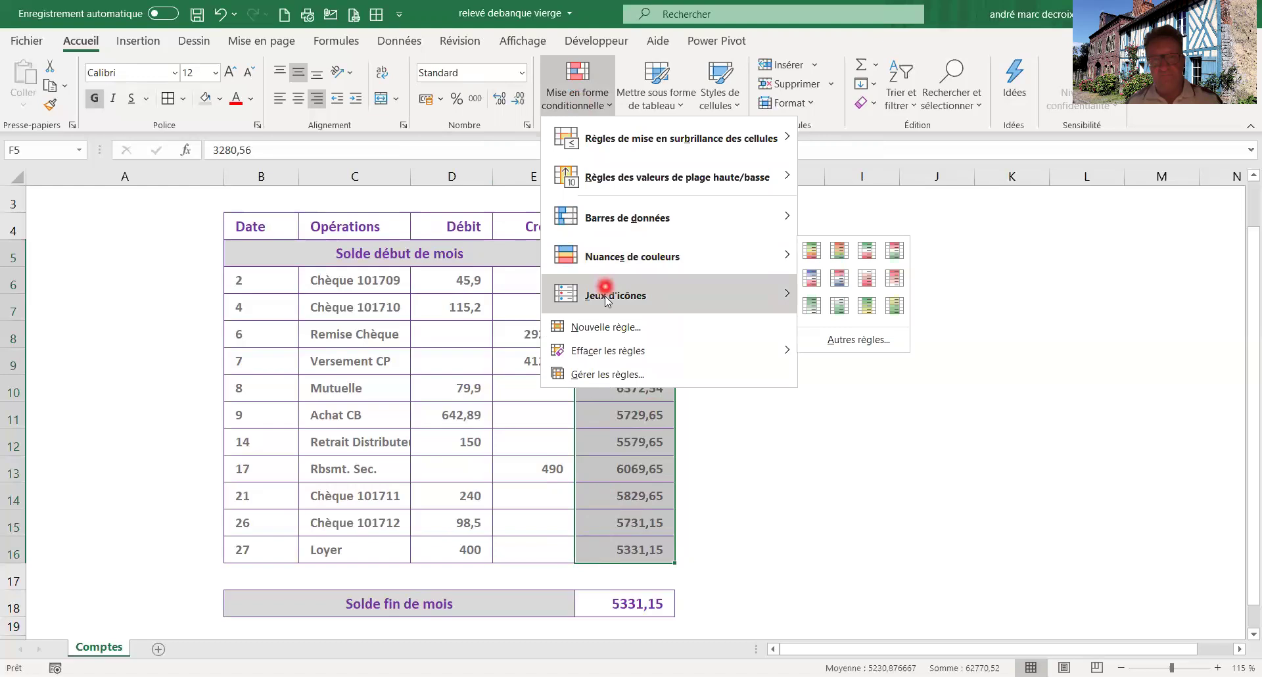
click(607, 328)
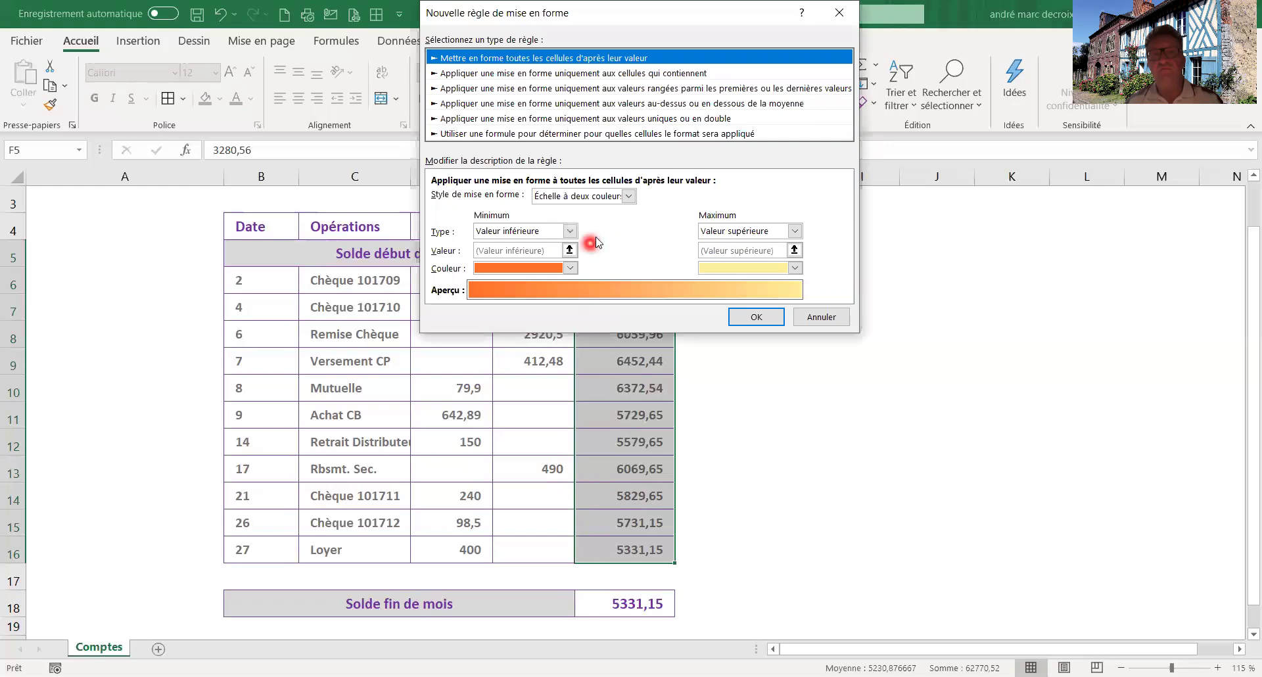
click(605, 74)
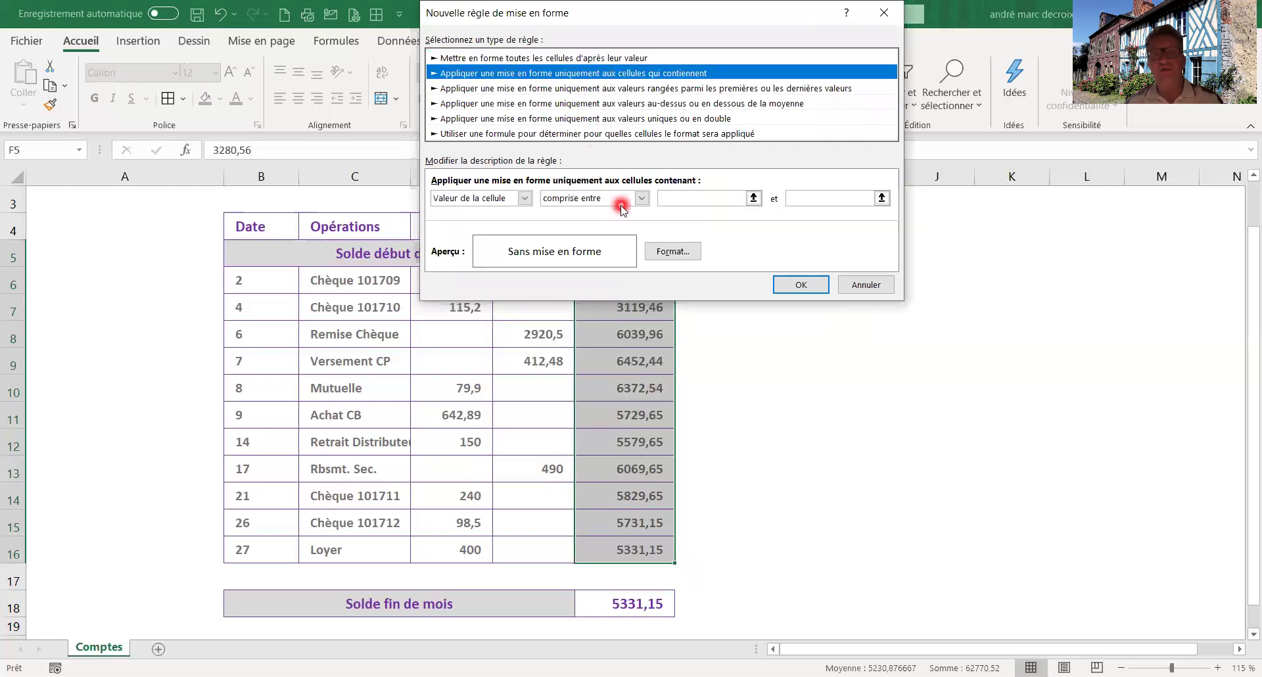
click(642, 198)
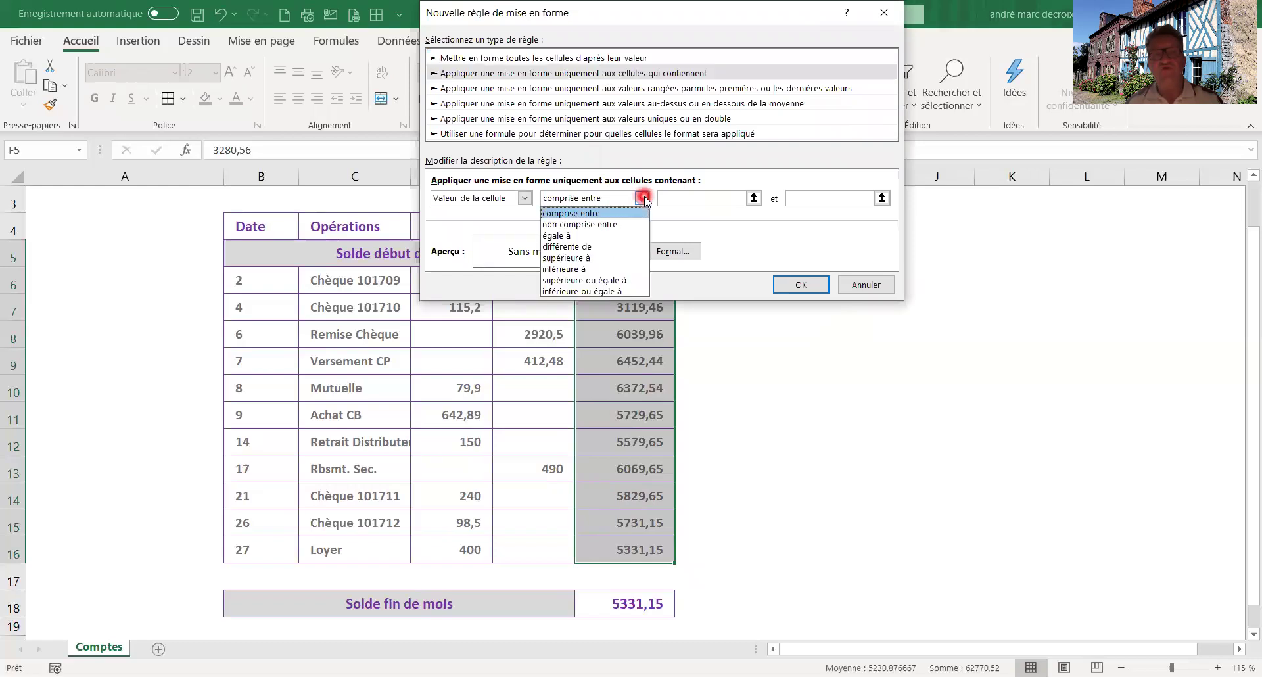
click(592, 270)
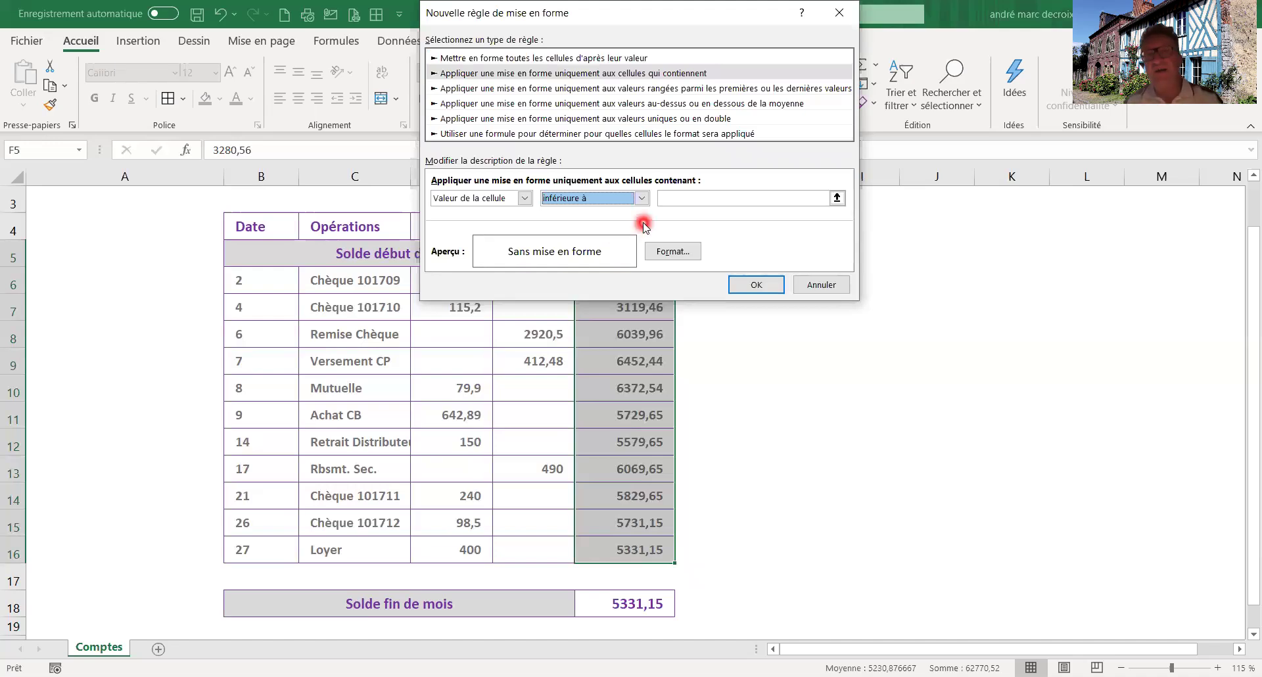
click(672, 200)
text(=)
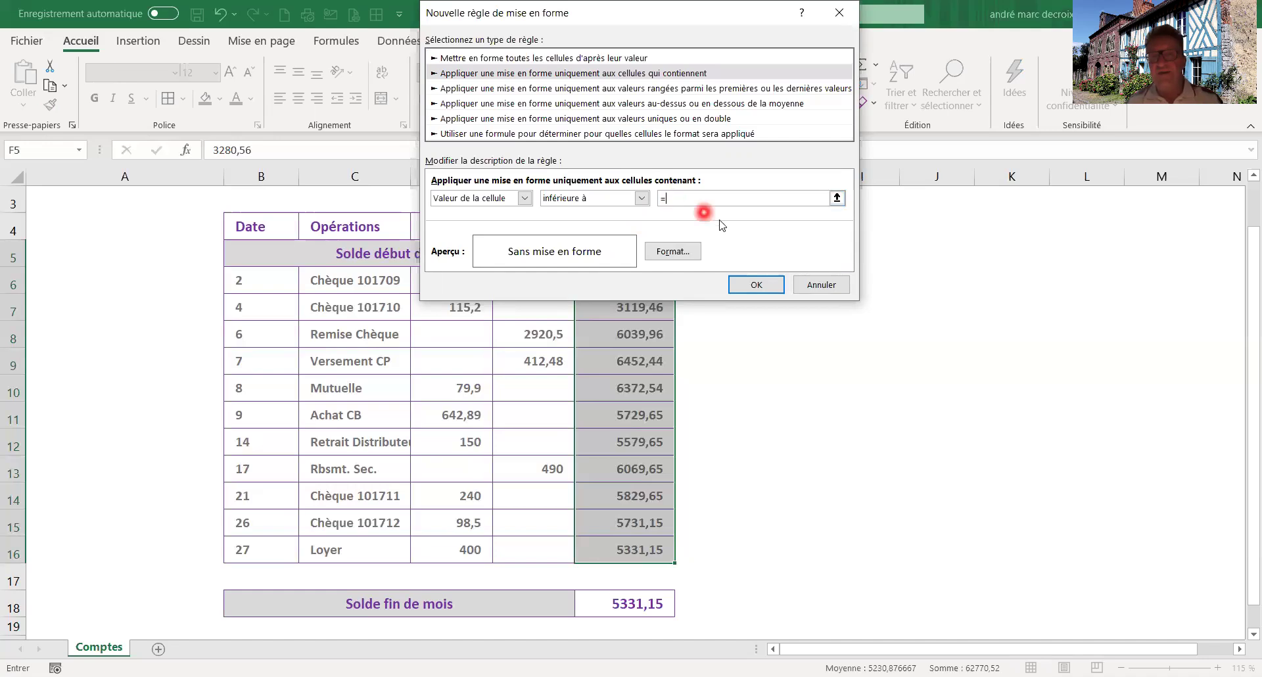
text(100)
Give the rule a red cell fill with white font colour and apply it to the selected balances.
click(658, 253)
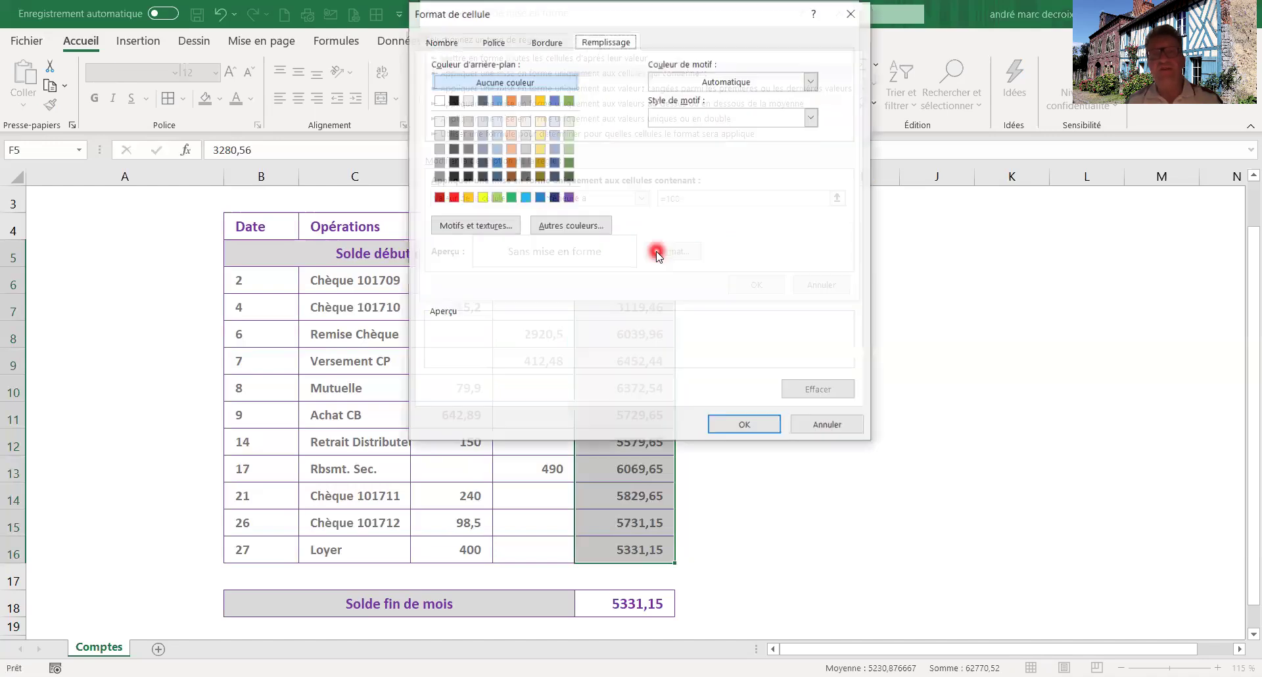
click(453, 197)
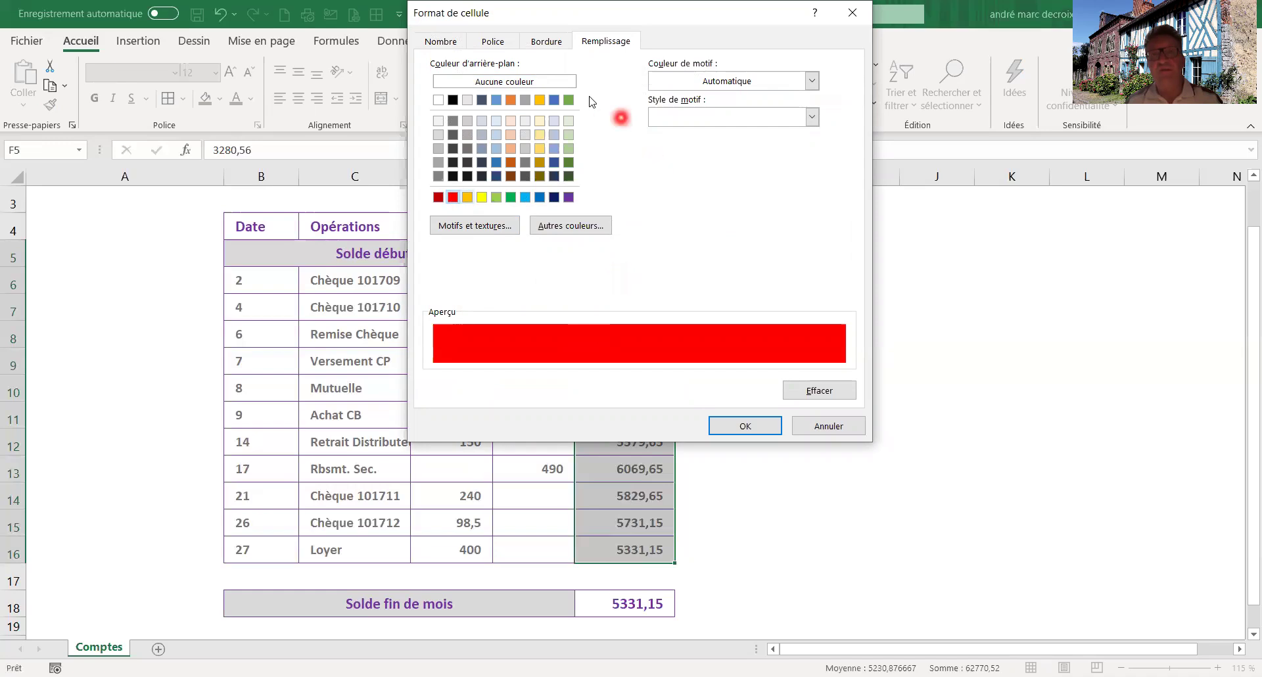
click(493, 42)
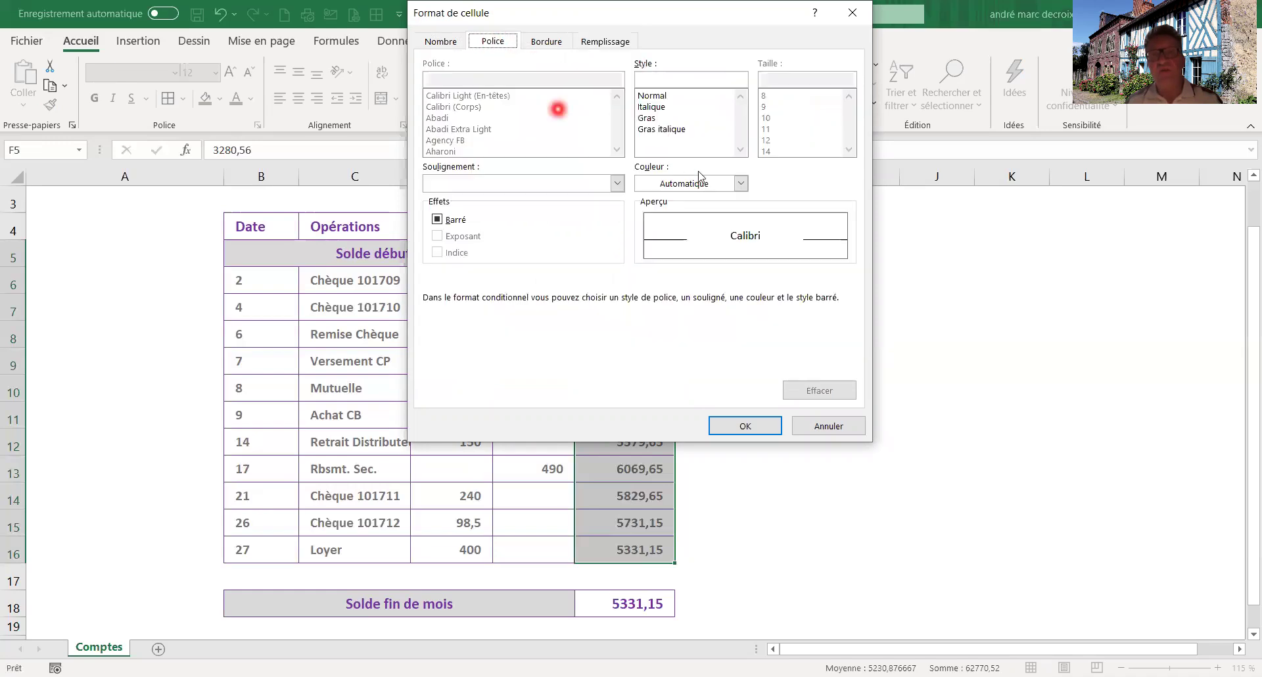
click(744, 184)
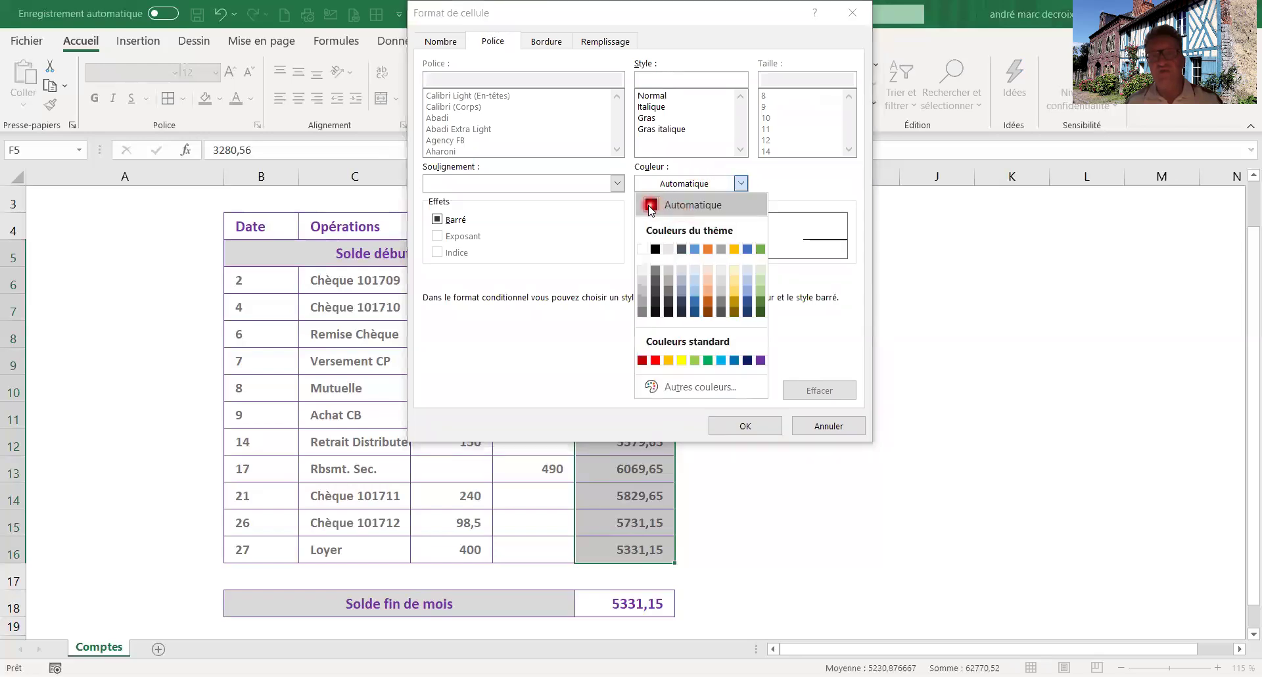
click(645, 249)
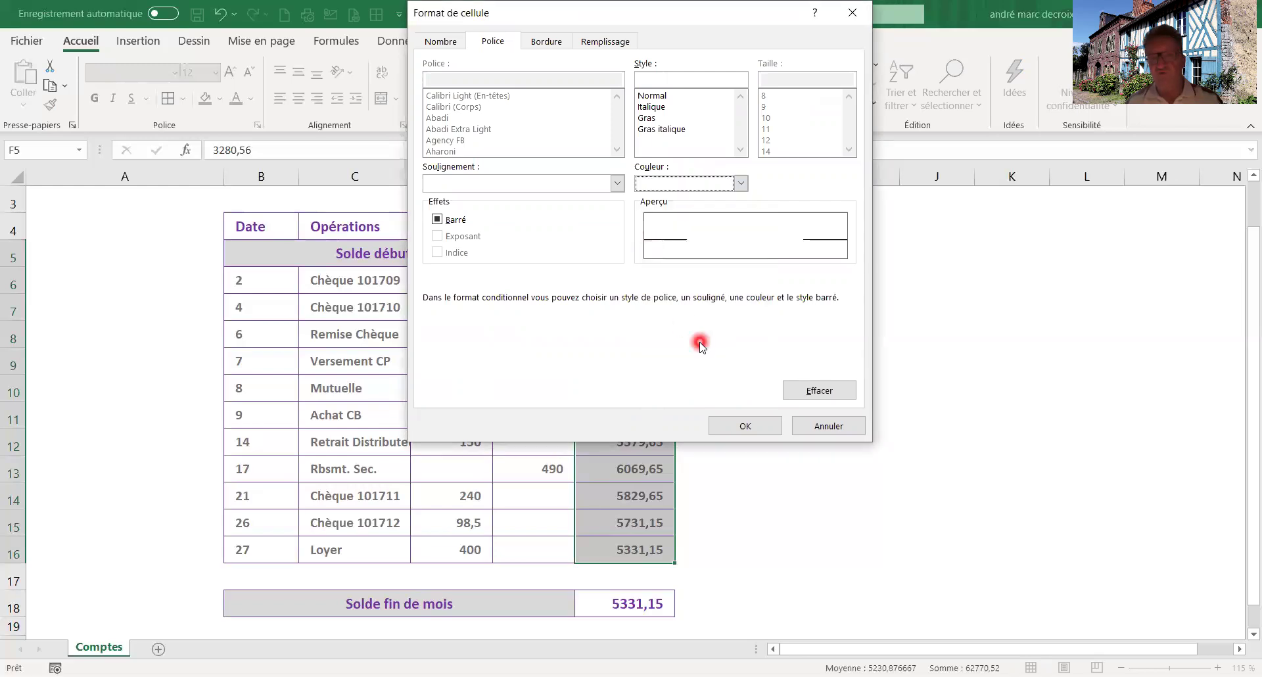
click(752, 426)
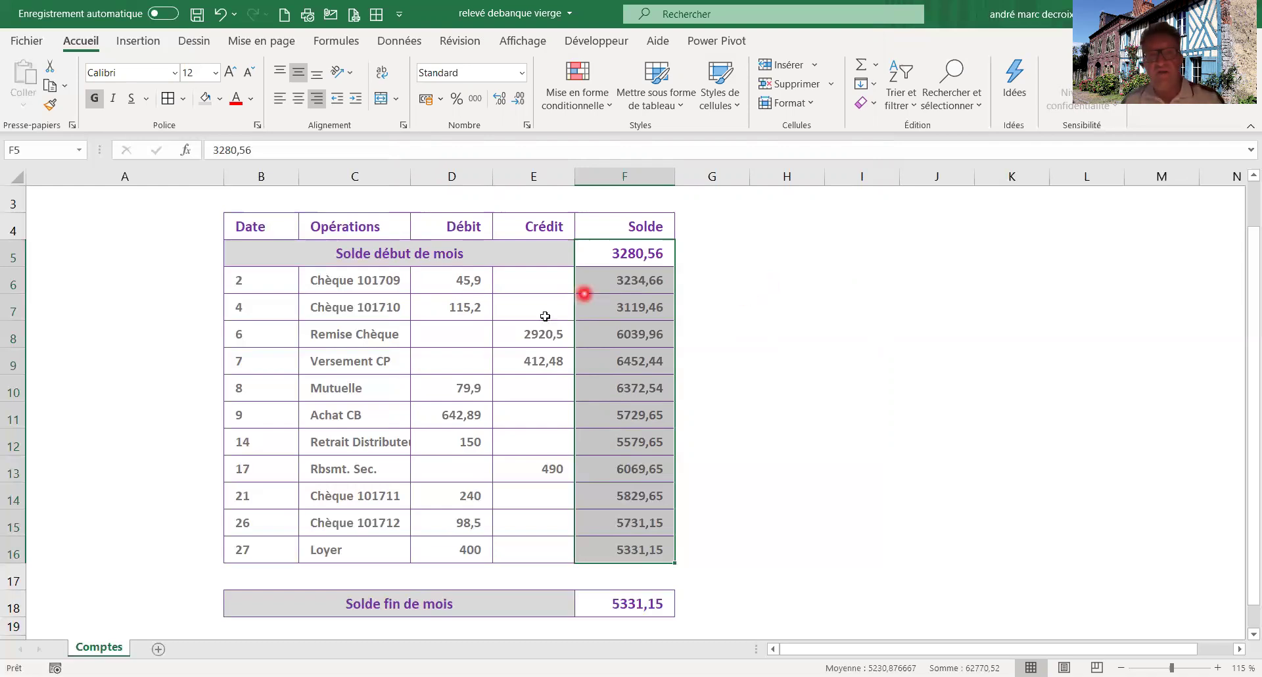
Clear the Remise Chèque credit in E8 and enter 2920 as its debit in D8 to test the rules.
click(518, 336)
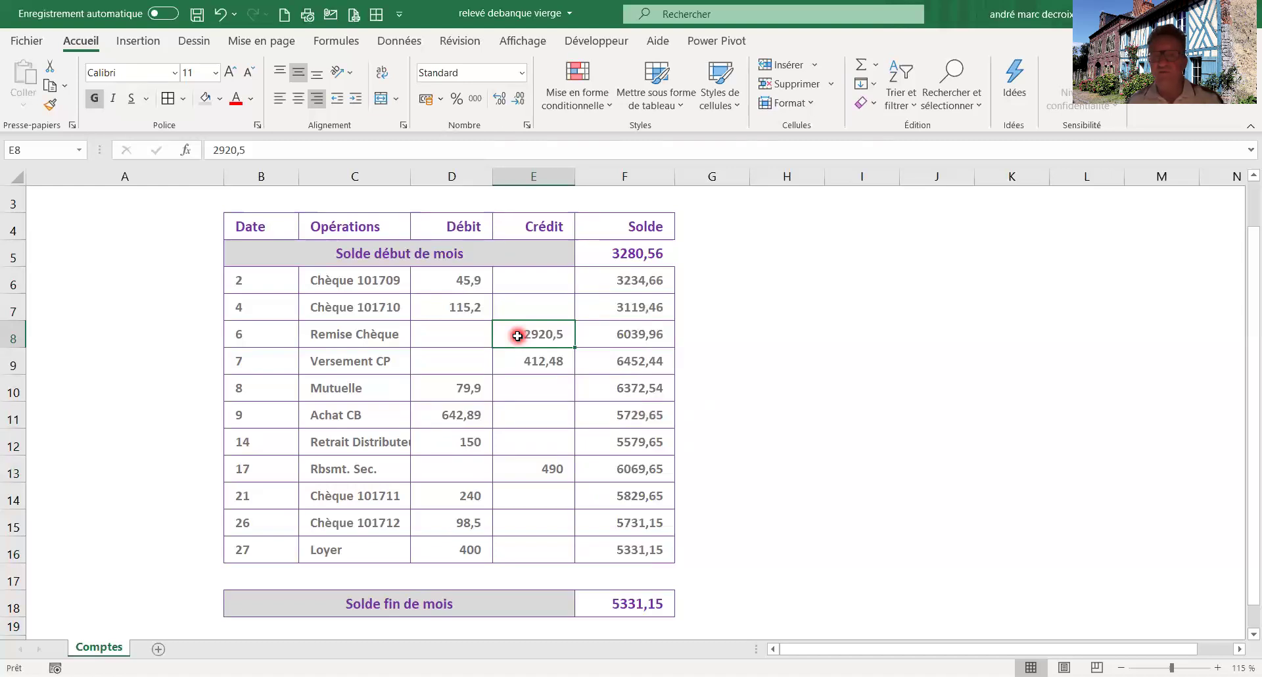
key(BackSpace)
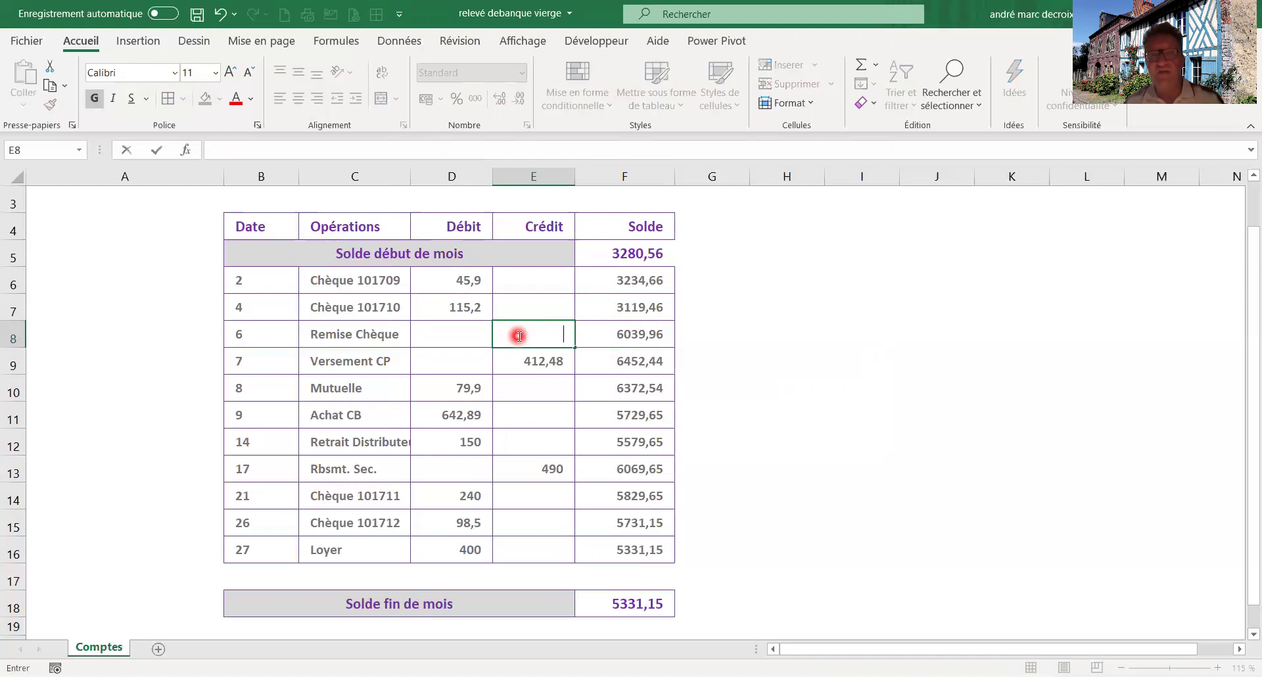
click(448, 329)
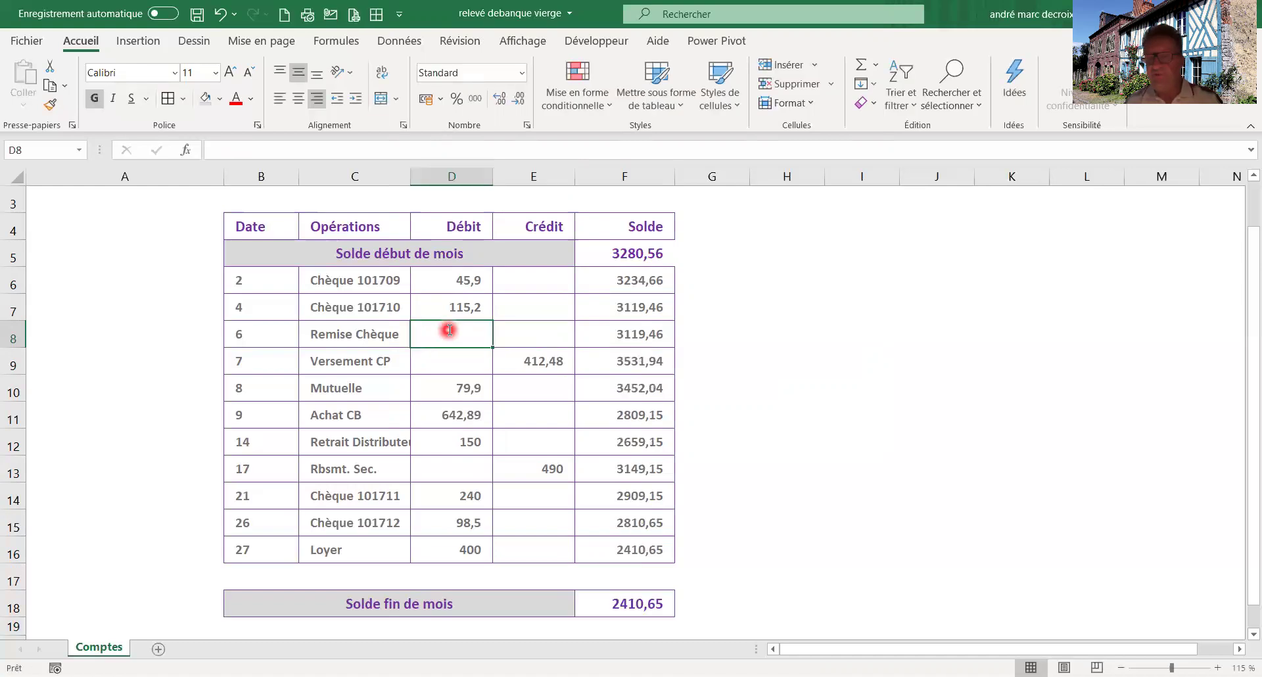
text(2920)
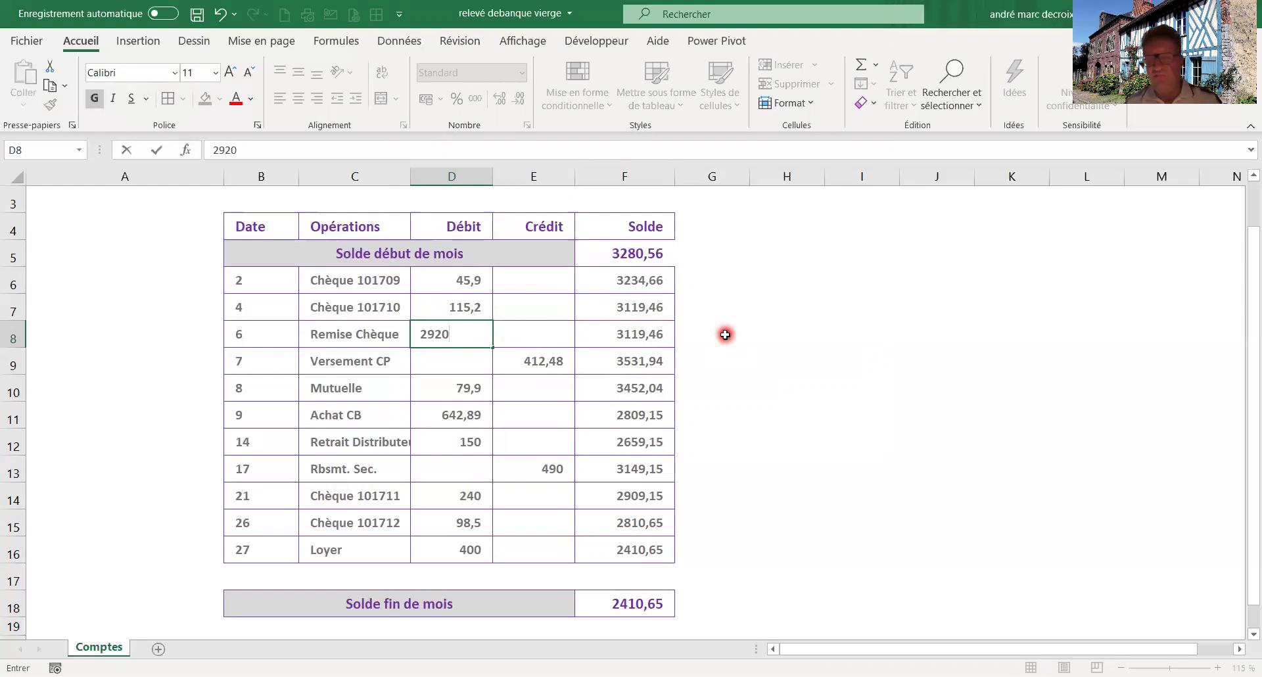
key(ctrl+Return)
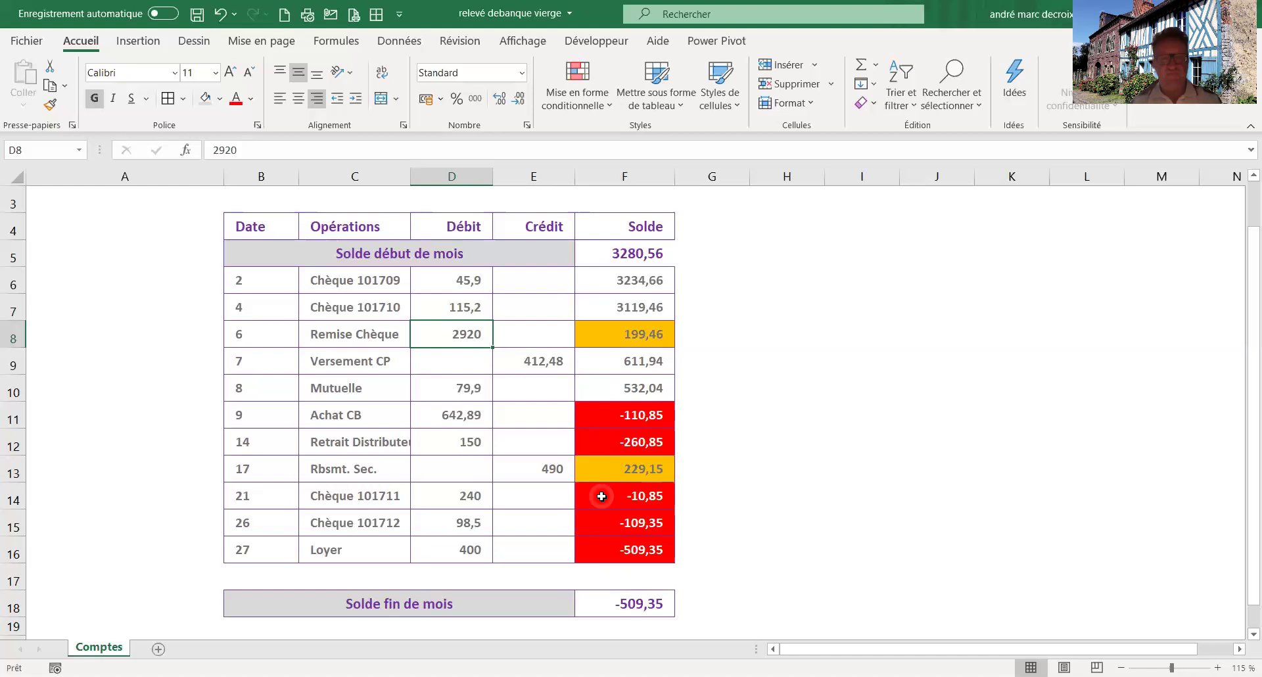
key(super+r)
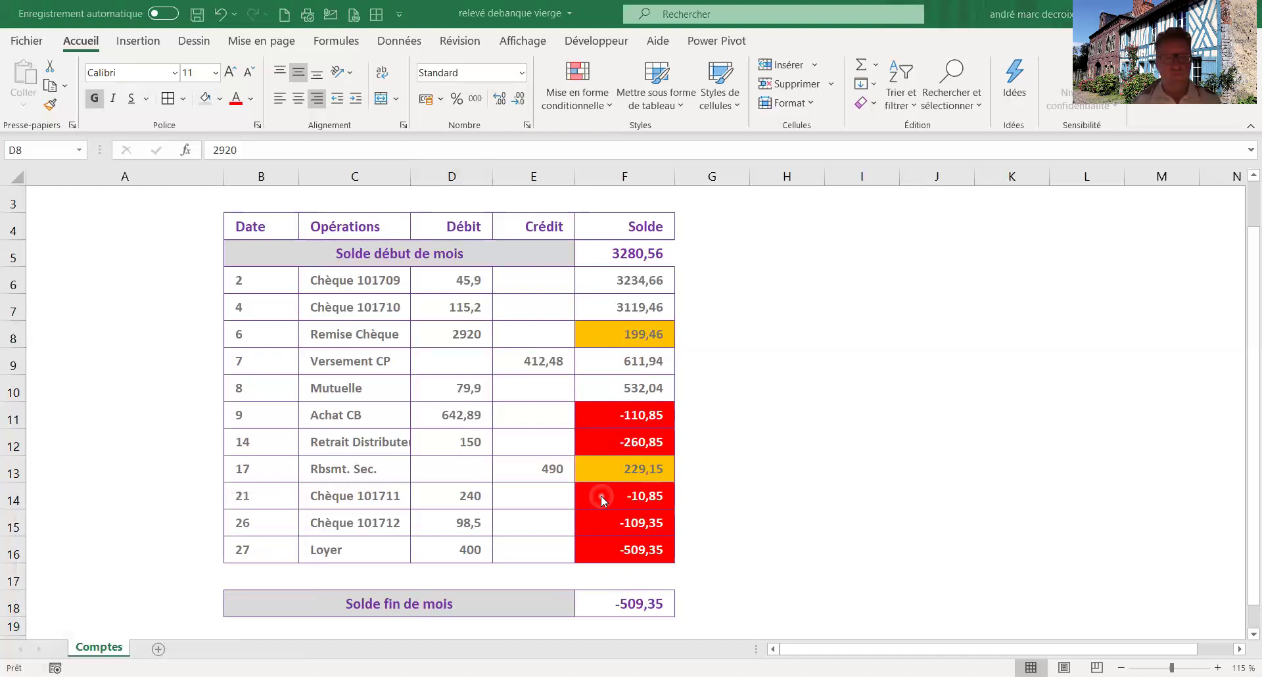
click(1071, 441)
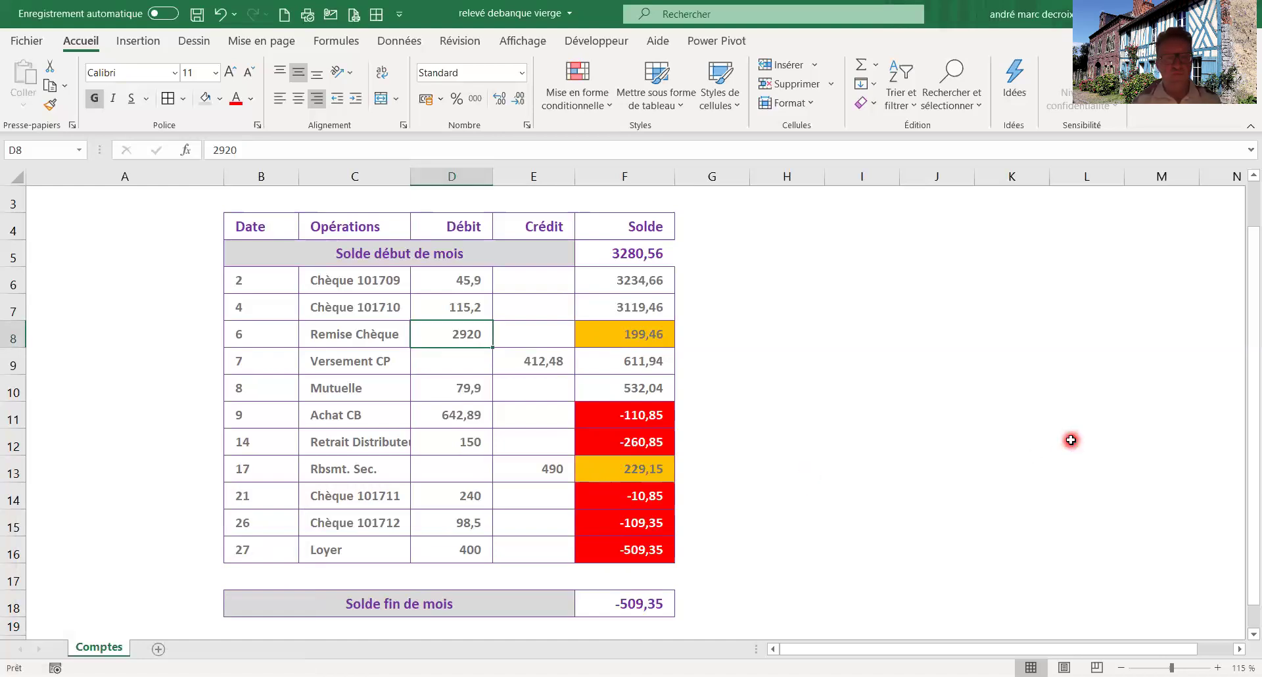